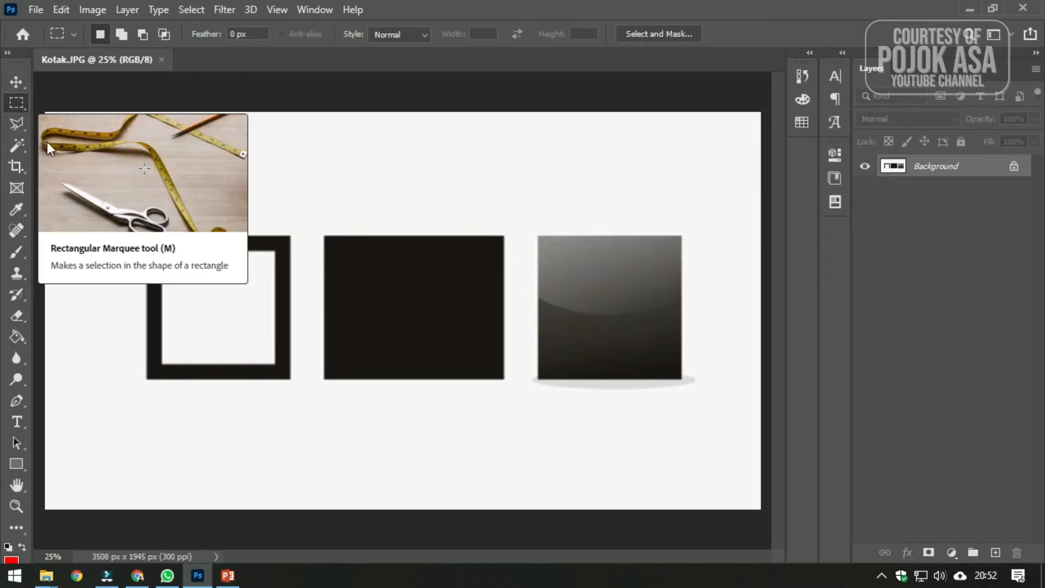
Select the outer outline of the hollow square with the Rectangular Marquee tool, about 704 by 703 px.
right_click(18, 101)
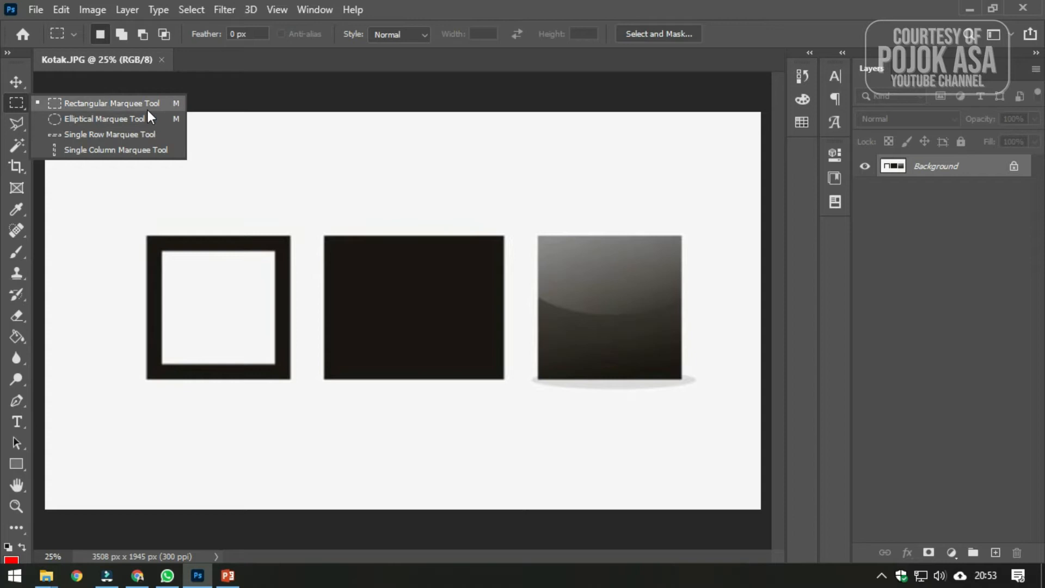
left_click(91, 103)
key("ctrl+d")
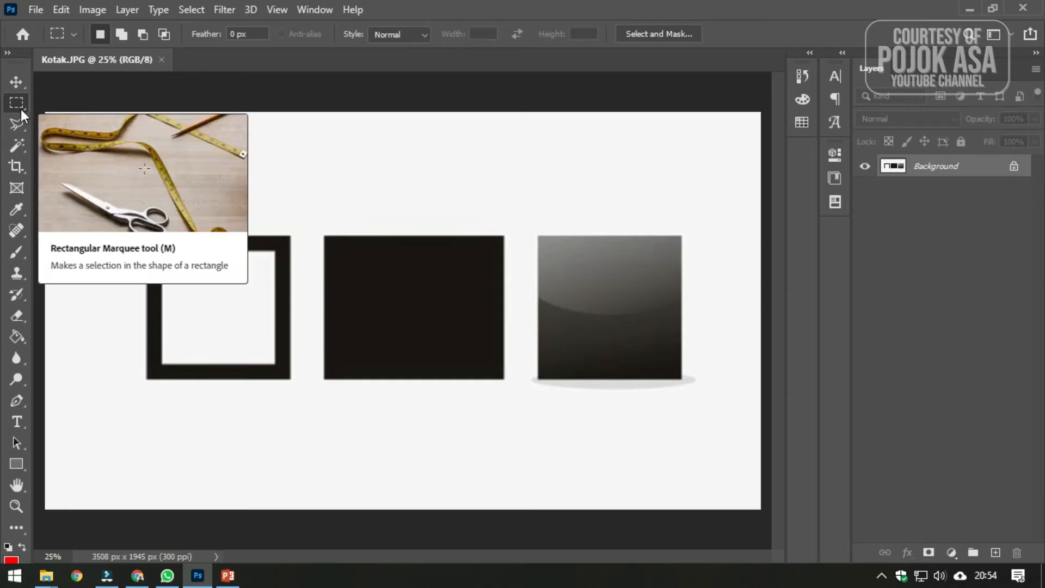
left_click_drag(163, 260, 291, 378)
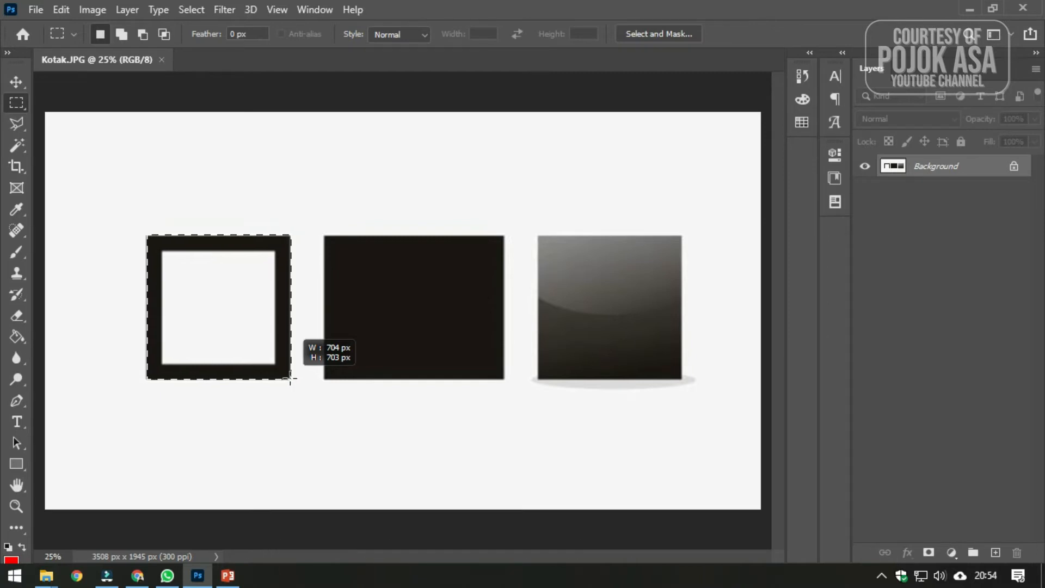
left_click_drag(290, 378, 290, 378)
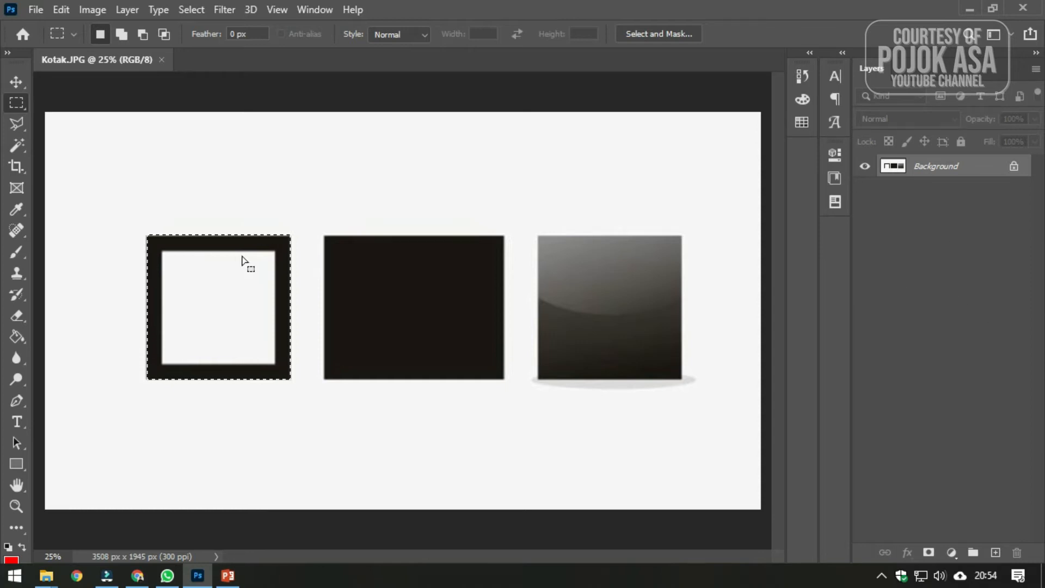
Copy the selected hollow square to a new layer and check the copy with the Background briefly hidden.
left_click(134, 10)
mouse_move(174, 25)
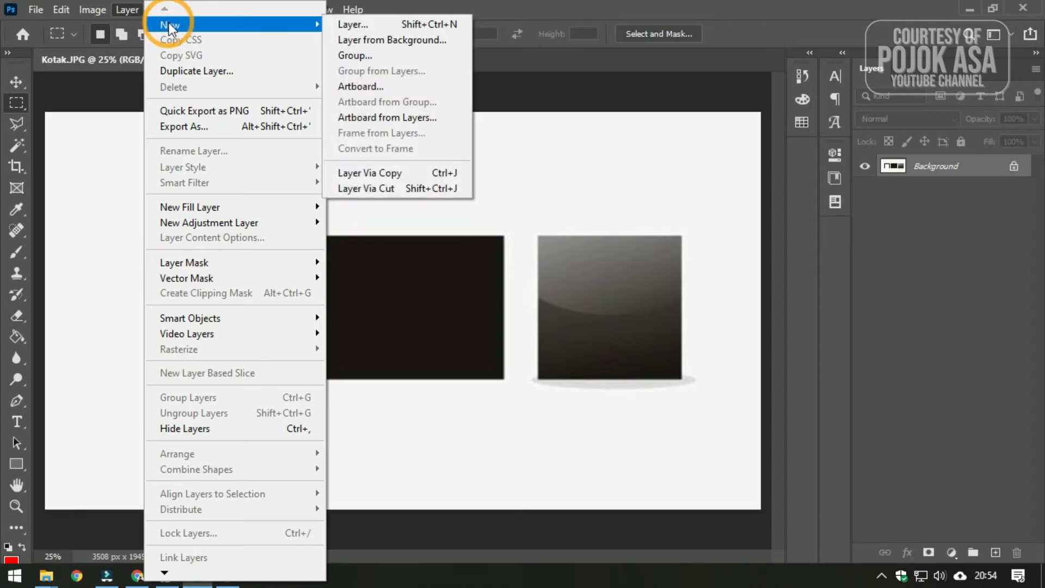
left_click(389, 173)
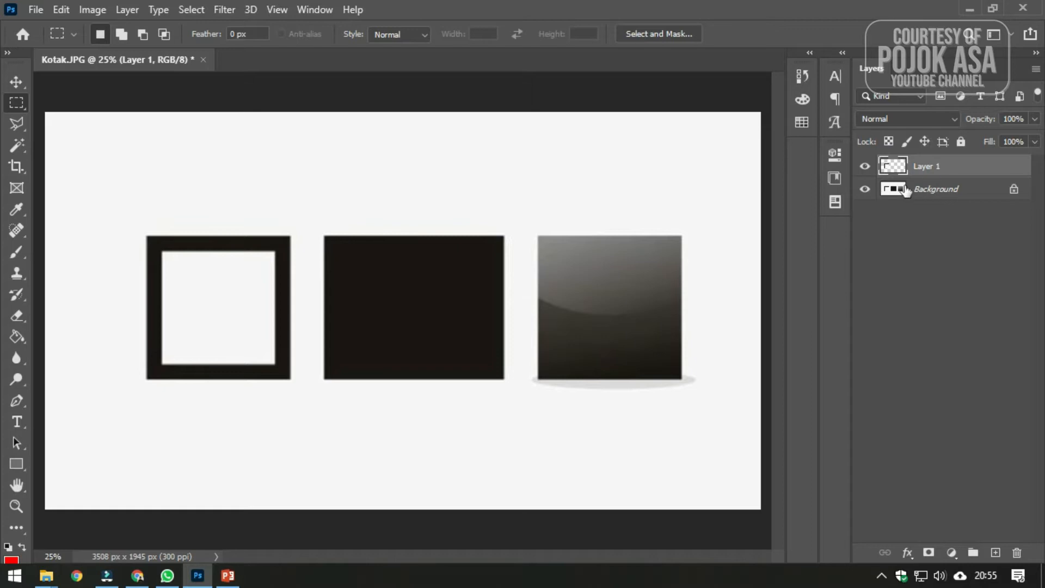
left_click(865, 189)
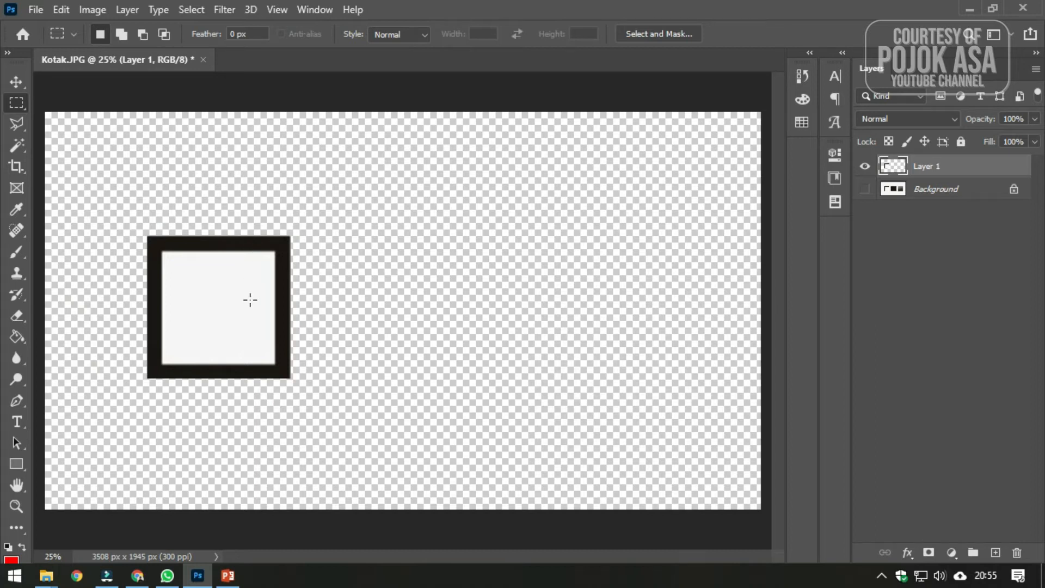
left_click(865, 189)
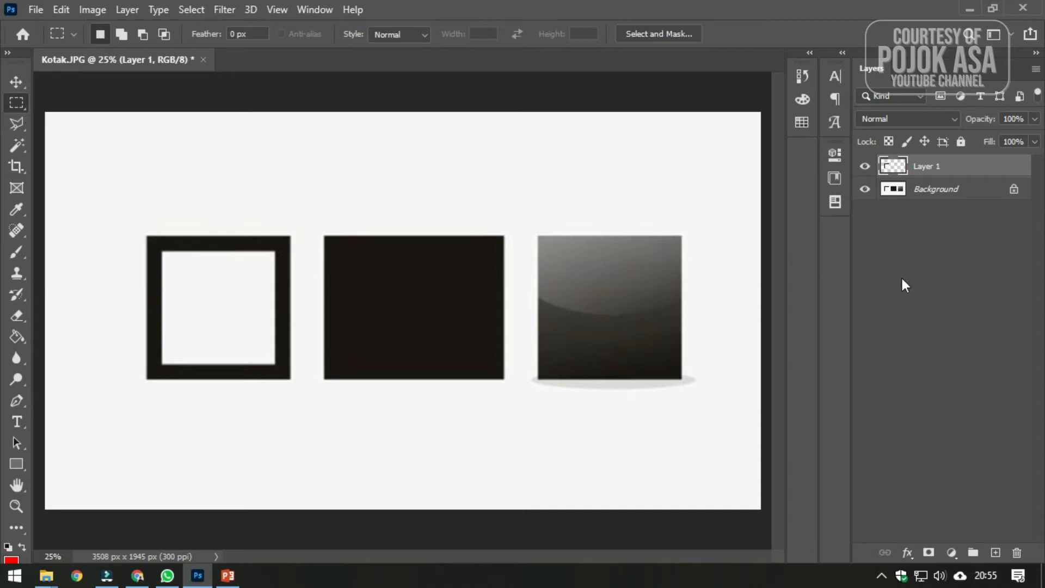
Copy the solid middle rectangle from the Background to a new layer using a rectangular selection, and hide the Background.
left_click(937, 200)
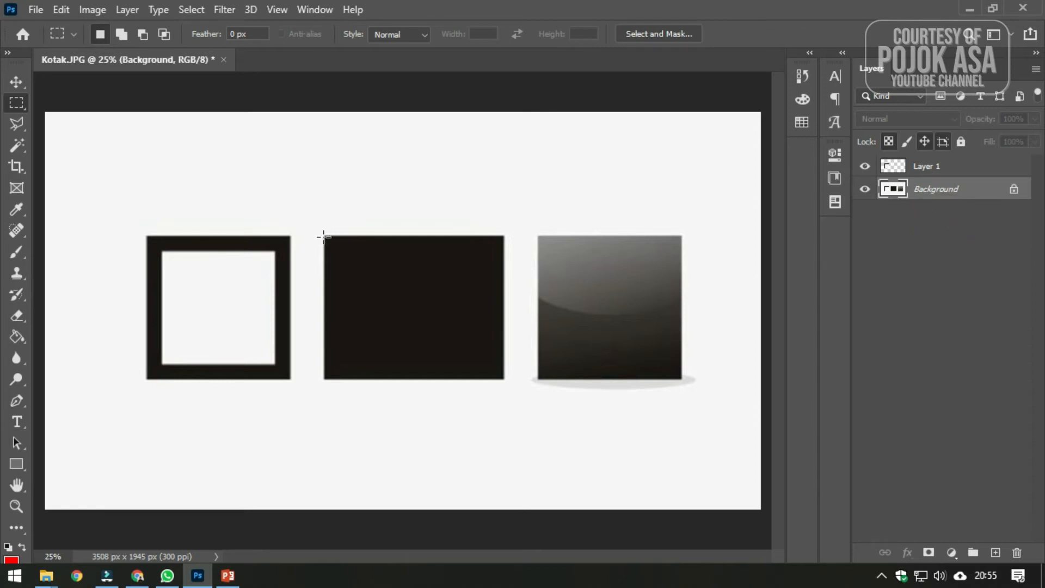
left_click_drag(325, 237, 502, 377)
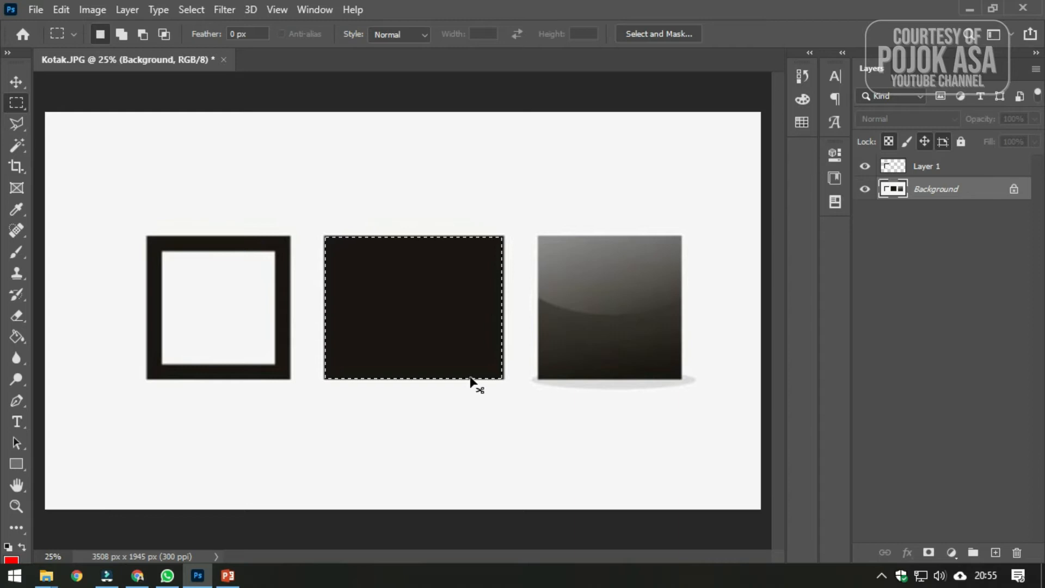
key("ctrl+j")
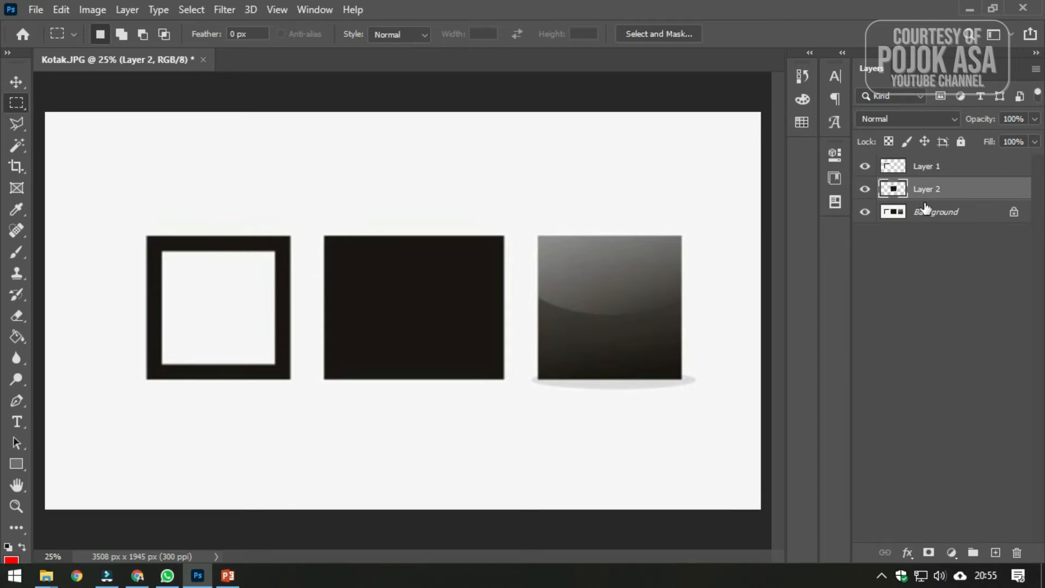
left_click(865, 213)
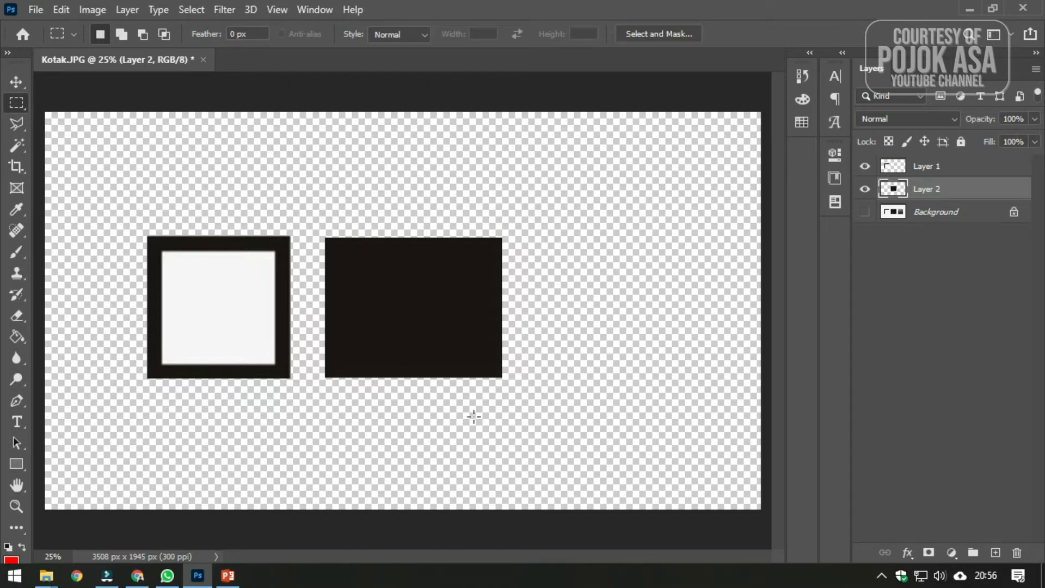
Select the Background layer and show it, with Layer 1 and Layer 2 hidden.
left_click(921, 215)
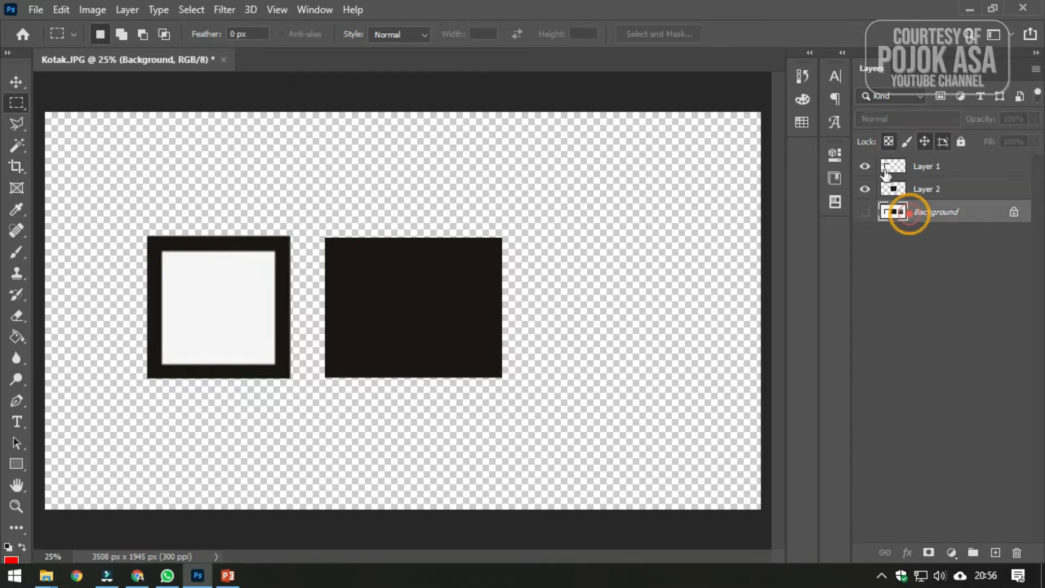
left_click(864, 212)
left_click(864, 189)
left_click(865, 166)
right_click(17, 102)
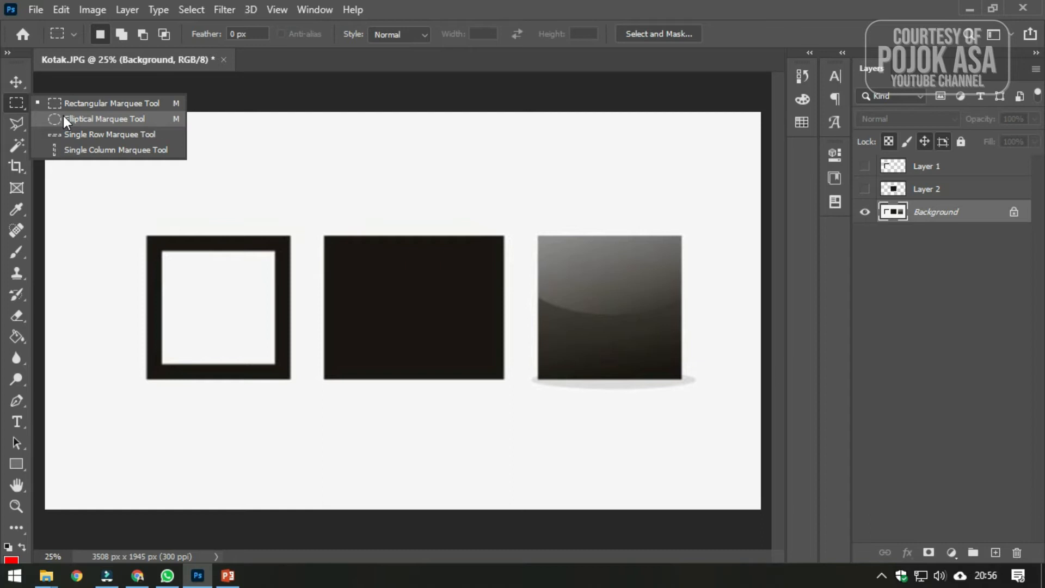
left_click(928, 269)
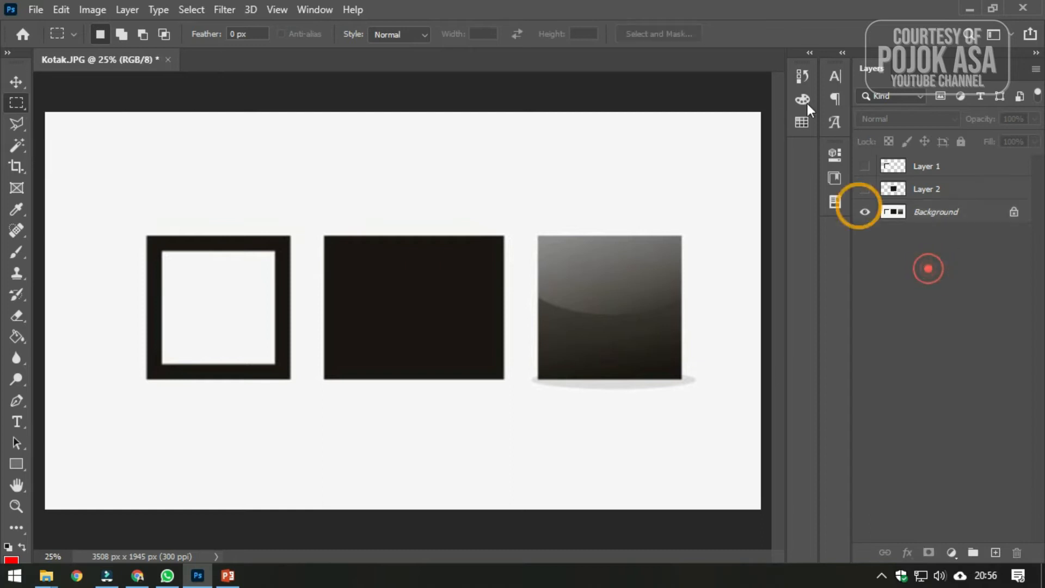
left_click(928, 167)
left_click(933, 191)
left_click(920, 167)
left_click(864, 167)
left_click(863, 168)
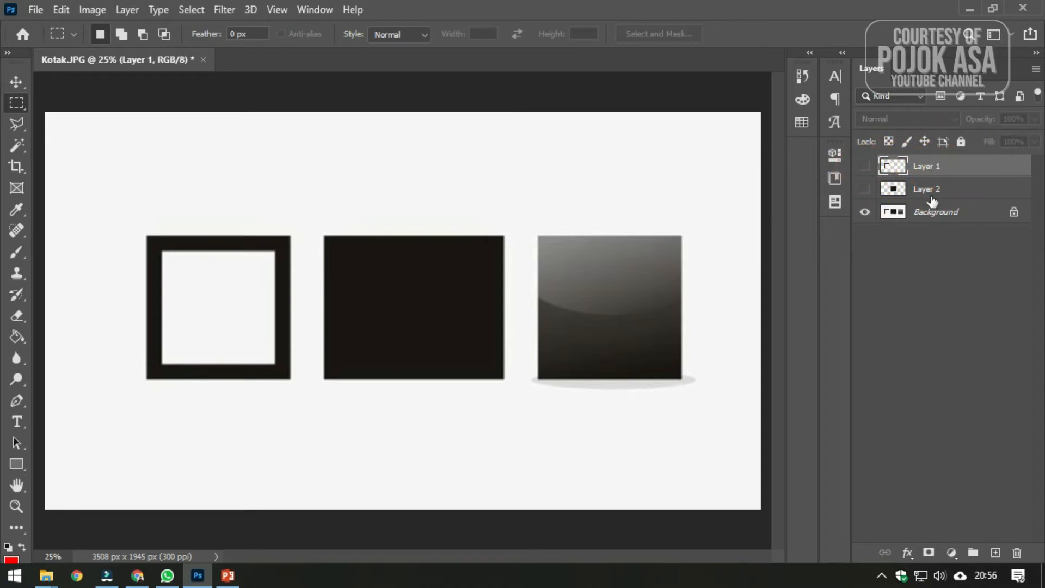
left_click(215, 181)
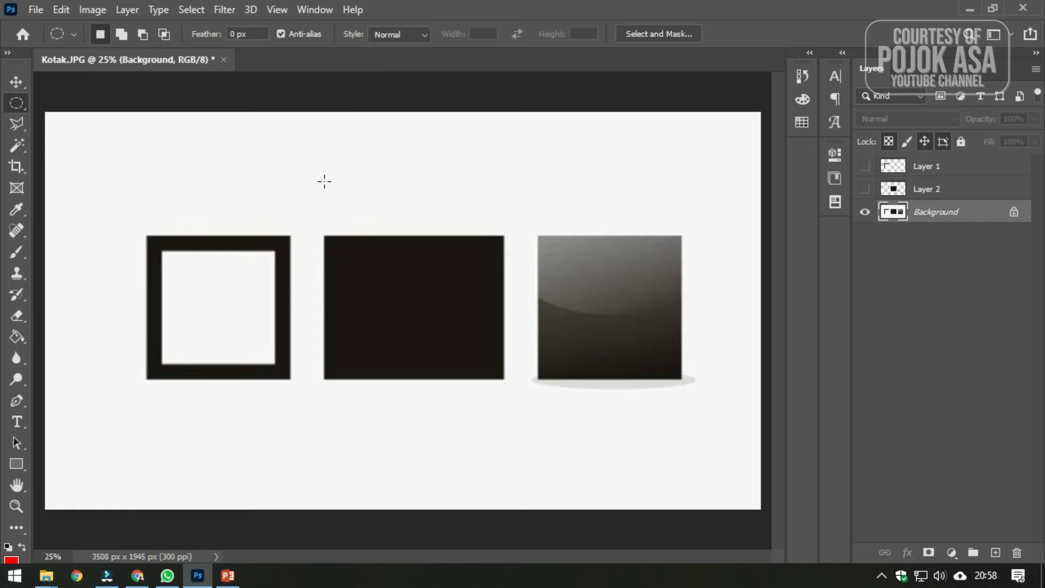
Make a circular selection inside the solid middle rectangle with the Elliptical Marquee tool and shift it slightly within the rectangle.
right_click(22, 104)
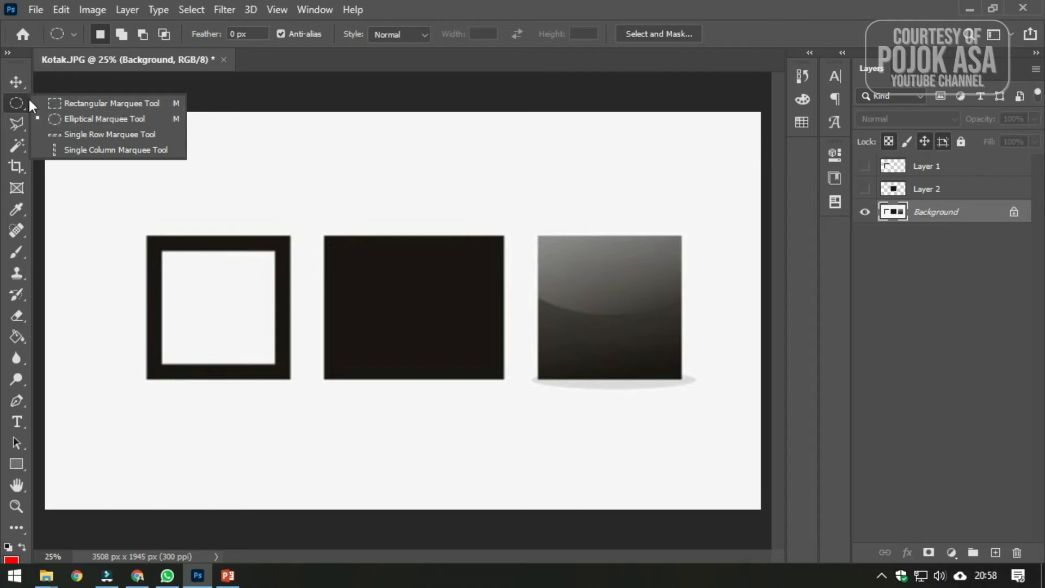
left_click(57, 119)
left_click(430, 305)
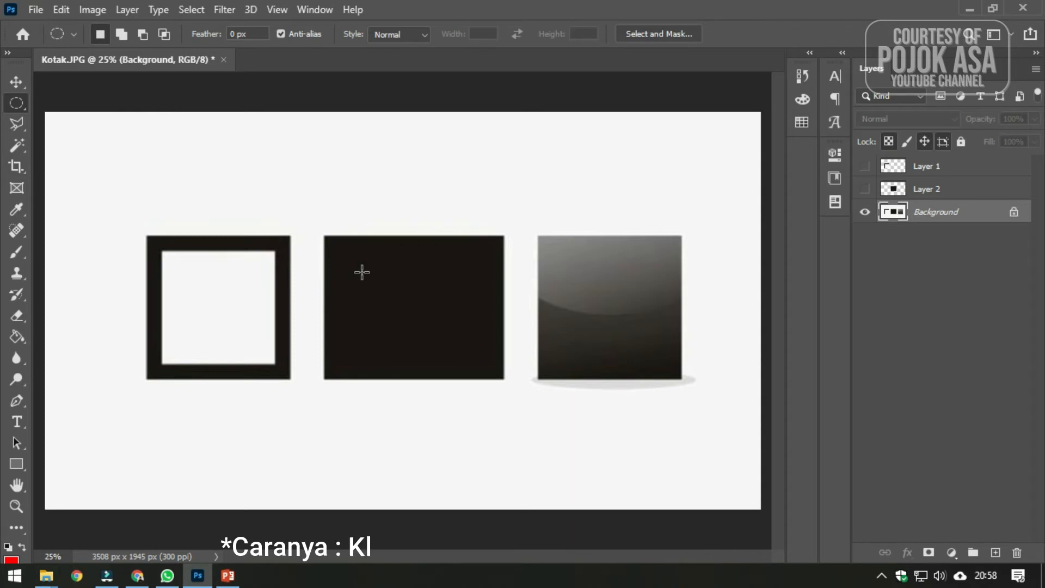
left_click_drag(360, 256, 473, 366)
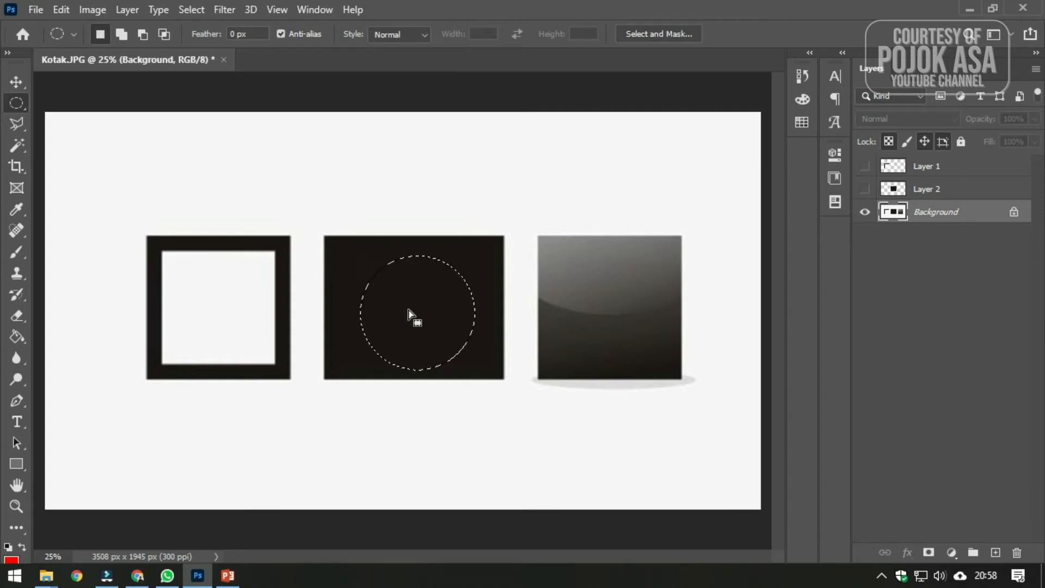
left_click(416, 328)
mouse_move(416, 328)
left_mouse_down()
mouse_move(420, 350)
mouse_move(479, 320)
mouse_move(430, 312)
mouse_move(401, 341)
mouse_move(419, 326)
mouse_move(409, 325)
left_mouse_up()
left_click_drag(409, 326, 417, 330)
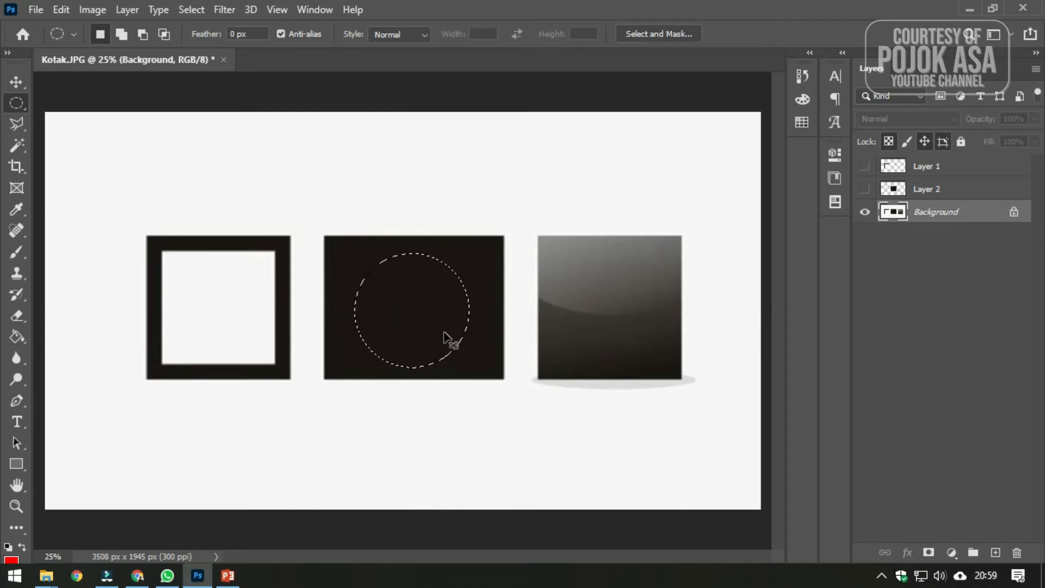
Copy the circular selection to a new layer and hide that layer, keeping the Background shown.
key("ctrl+j")
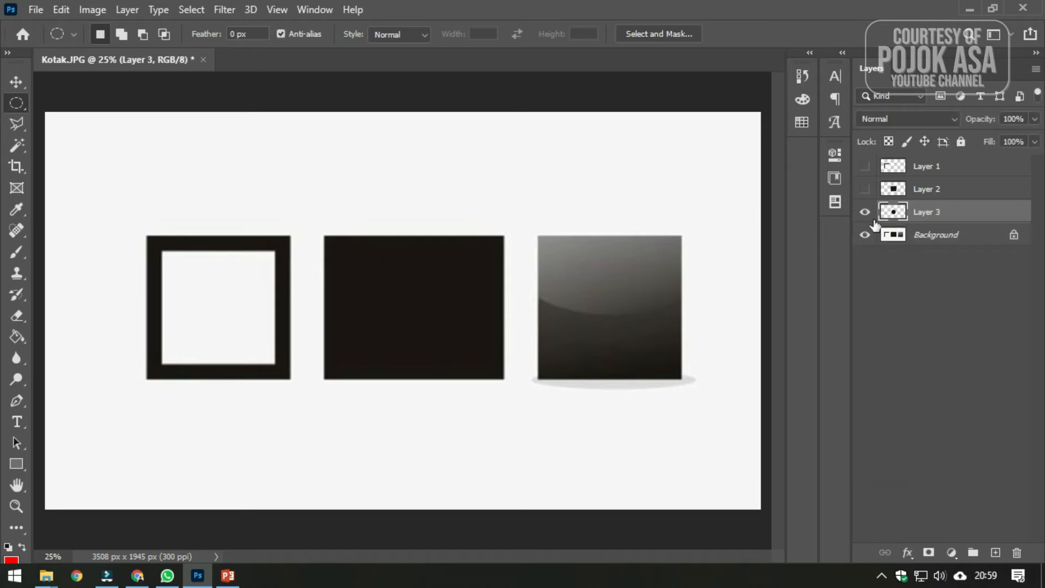
left_click(864, 237)
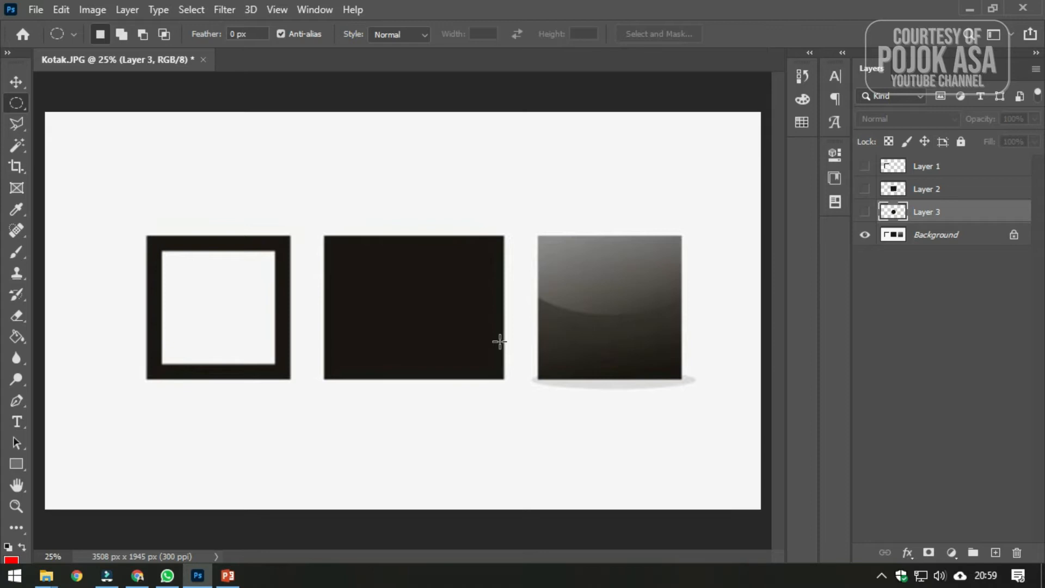
left_click_drag(20, 104, 70, 123)
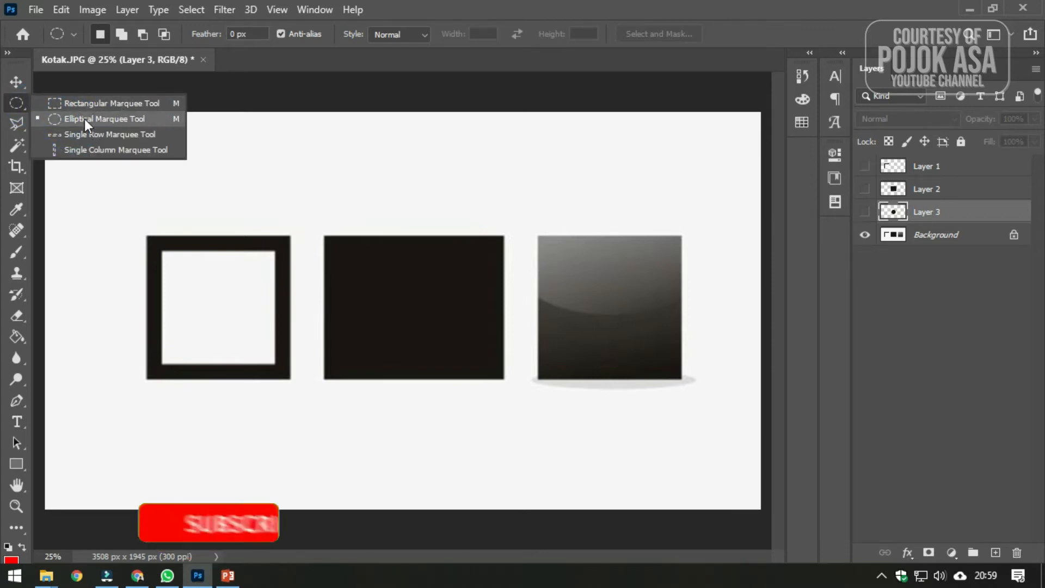
left_click(299, 61)
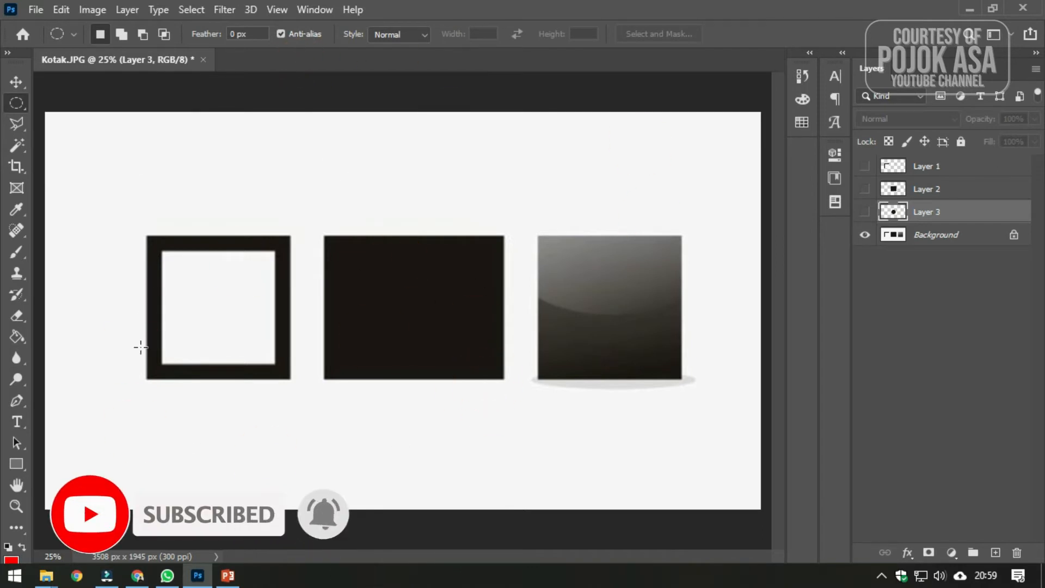
Switch to PowerPoint to read the slide on the marquee and lasso tools, and return to Photoshop.
left_click(227, 575)
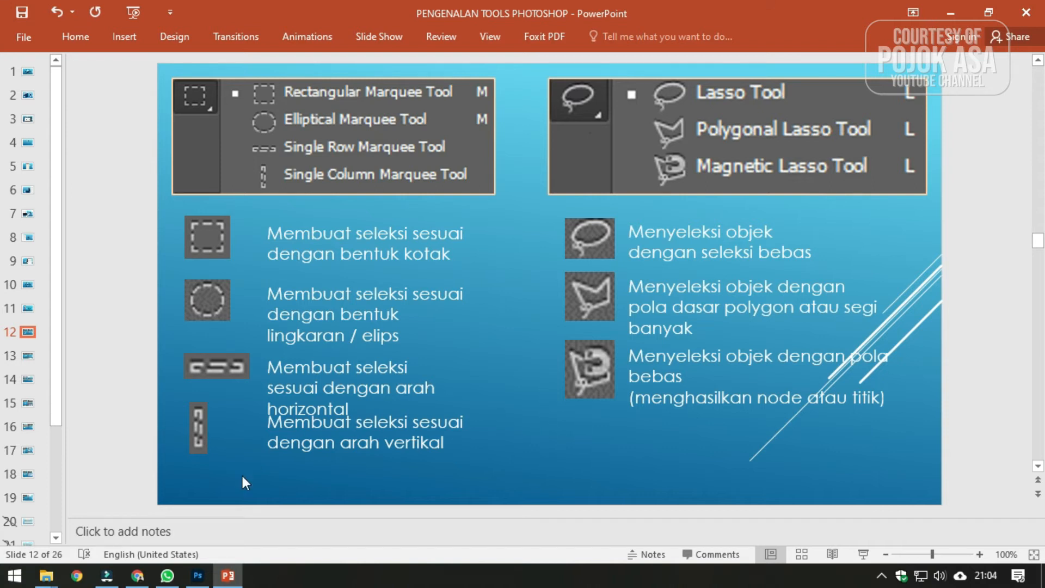
left_click(198, 576)
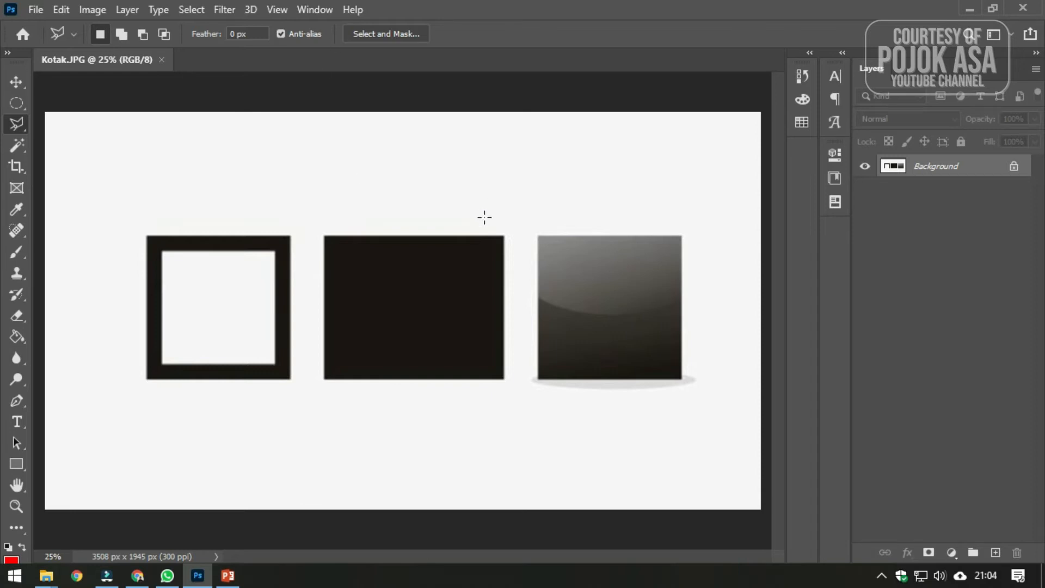
Draw a closed freehand selection loosely around the hollow square with the Lasso tool.
right_click(20, 125)
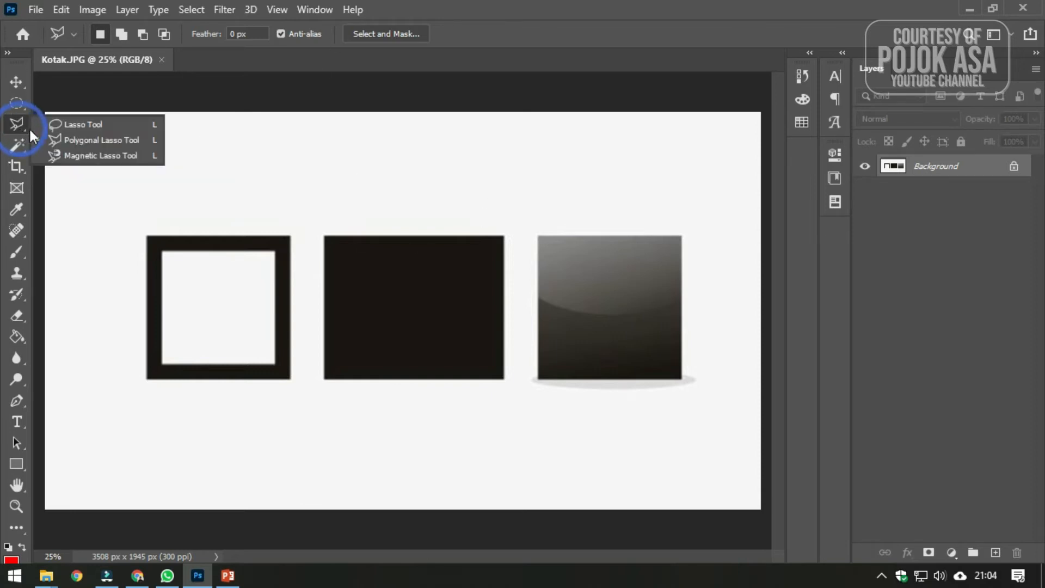
left_click(76, 125)
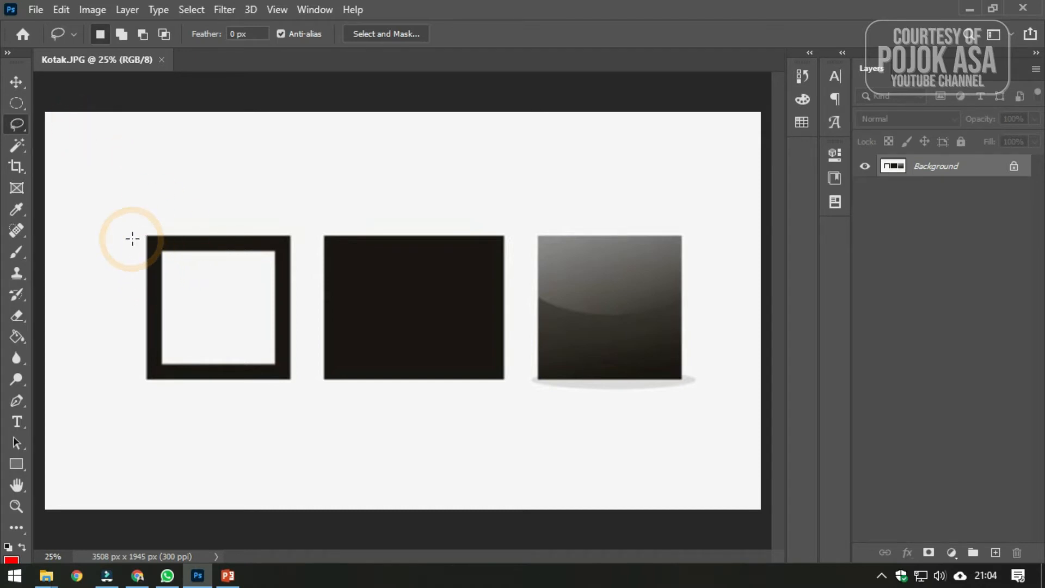
right_click(17, 125)
left_click(54, 122)
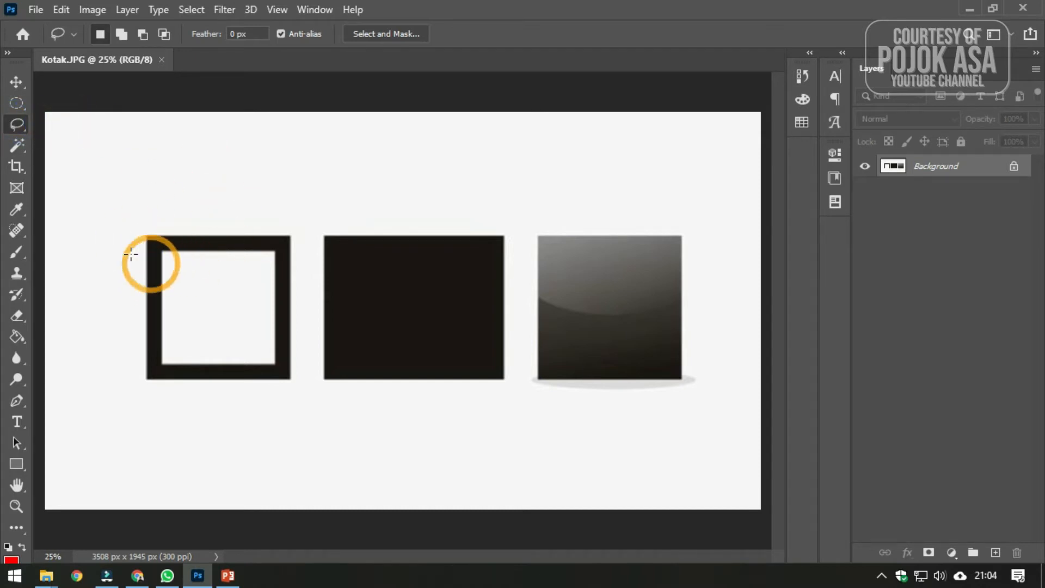
mouse_move(128, 220)
left_mouse_down()
mouse_move(268, 226)
mouse_move(304, 243)
mouse_move(307, 307)
left_mouse_up()
mouse_move(292, 399)
left_mouse_down()
mouse_move(153, 415)
mouse_move(130, 414)
mouse_move(121, 388)
left_mouse_up()
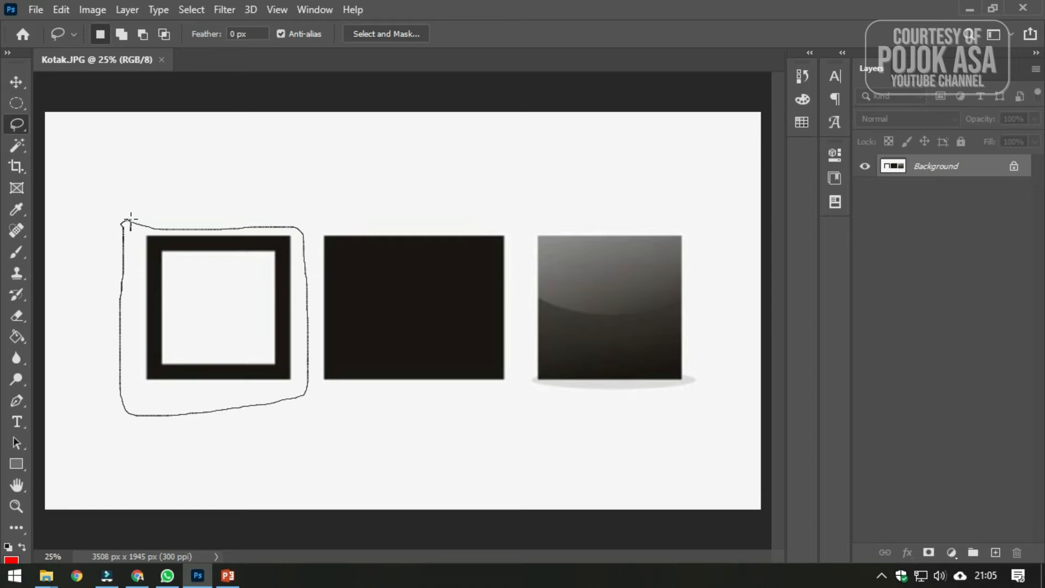
left_click_drag(130, 221, 130, 222)
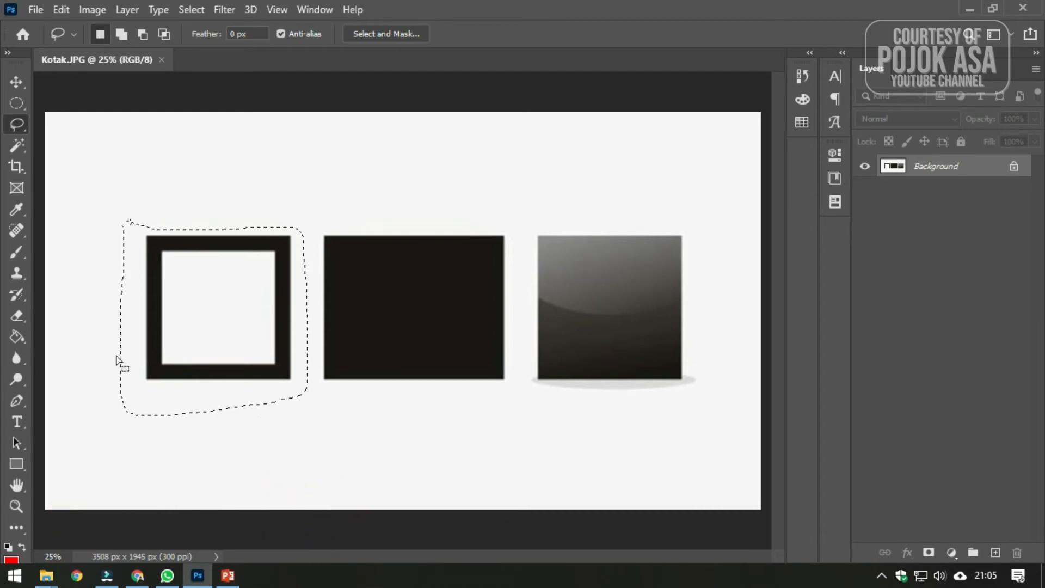
Move the freehand selection slightly around the hollow square and deselect it.
mouse_move(203, 305)
left_mouse_down()
mouse_move(459, 303)
mouse_move(197, 301)
left_mouse_up()
left_click(201, 12)
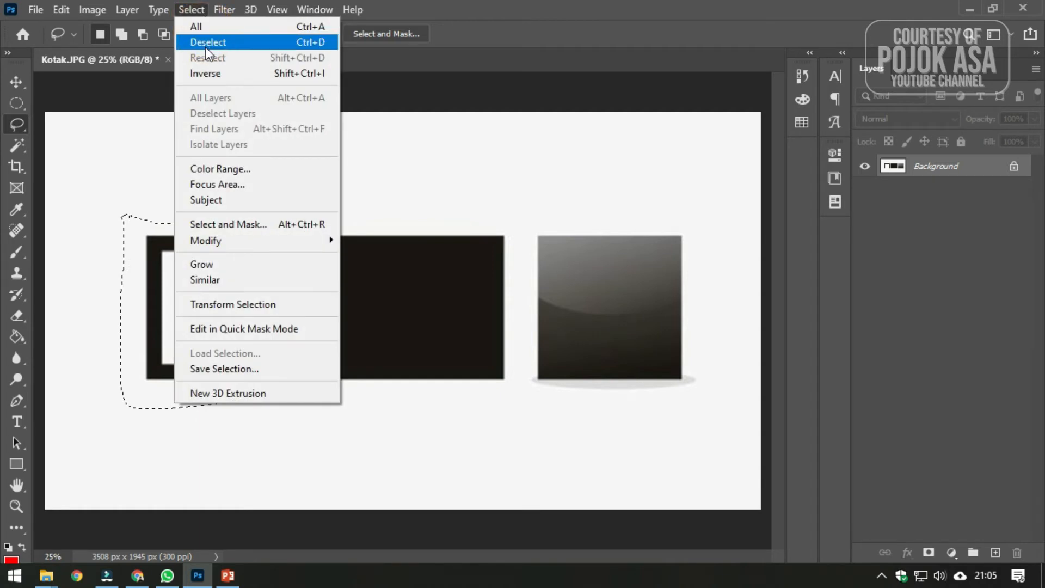
left_click(279, 47)
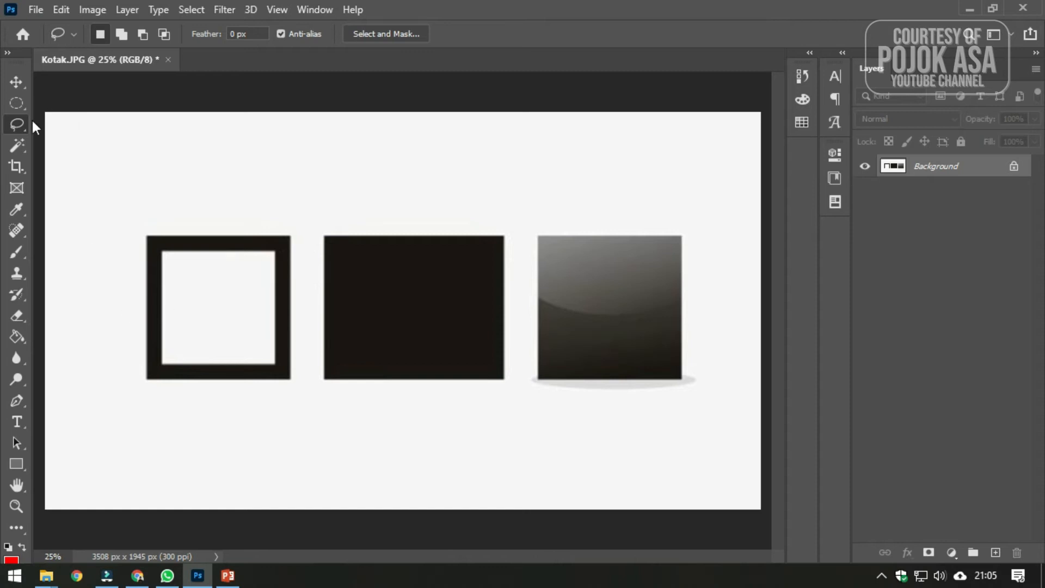
Draw a closed freehand selection closely around the outside of the hollow square with the Lasso tool.
right_click(18, 124)
left_click(54, 131)
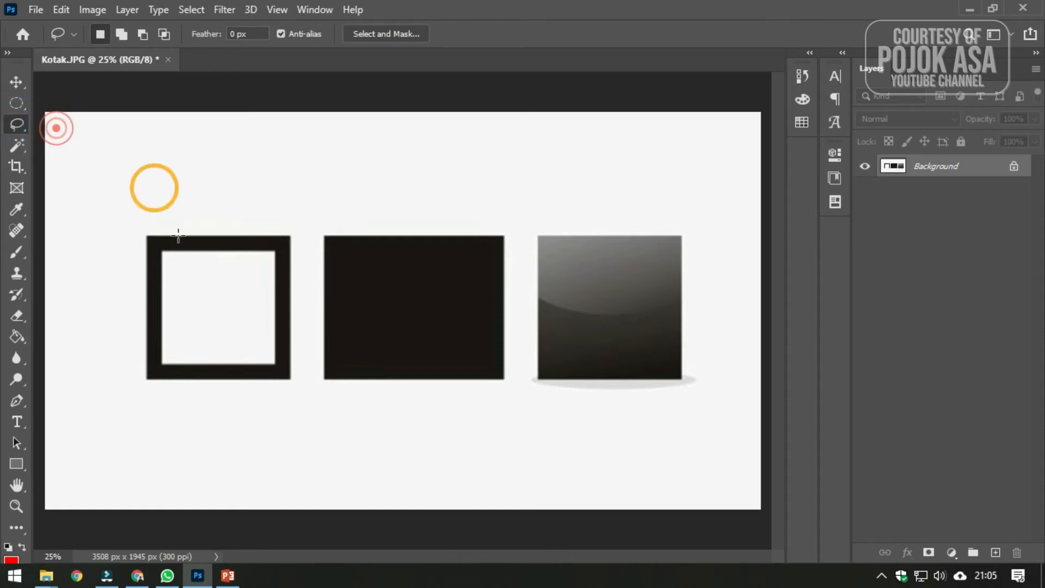
mouse_move(144, 233)
left_mouse_down()
mouse_move(302, 244)
mouse_move(302, 360)
mouse_move(290, 392)
mouse_move(147, 399)
mouse_move(135, 346)
mouse_move(141, 269)
left_mouse_up()
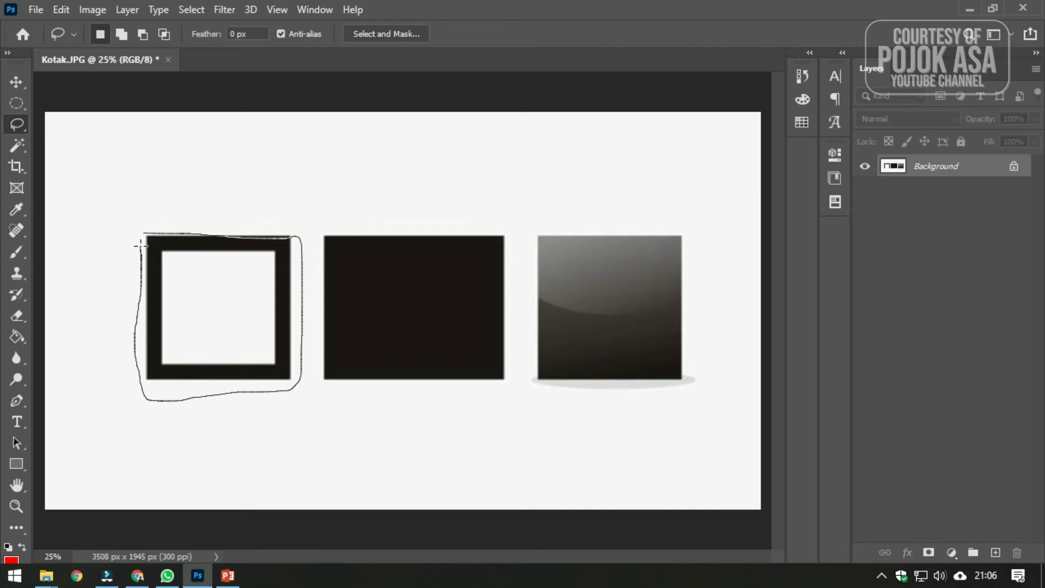
left_click_drag(141, 246, 142, 238)
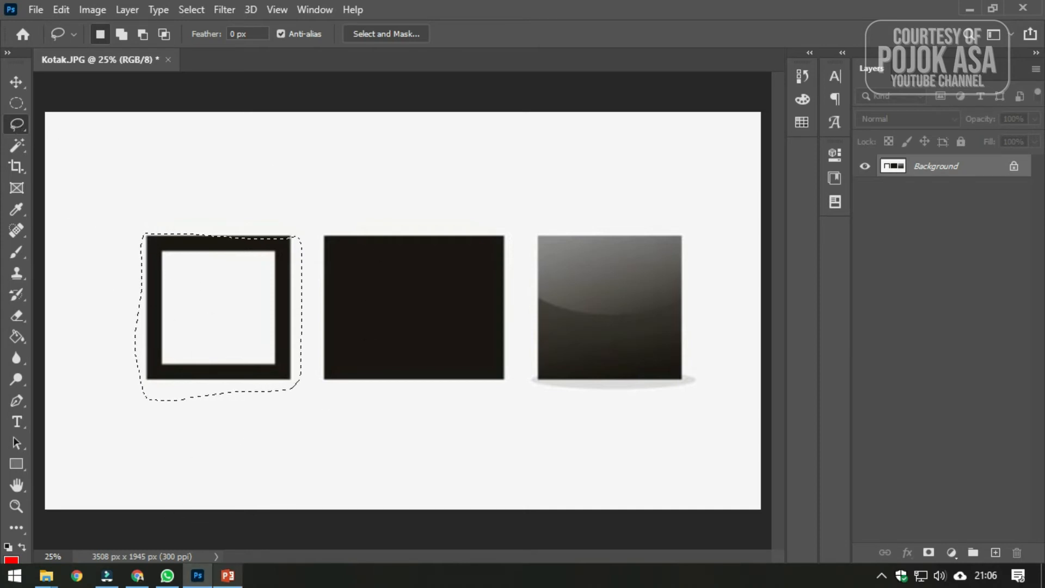
Switch to PowerPoint and back to Photoshop, and draw a loose freehand selection around the solid black rectangle.
left_click(227, 576)
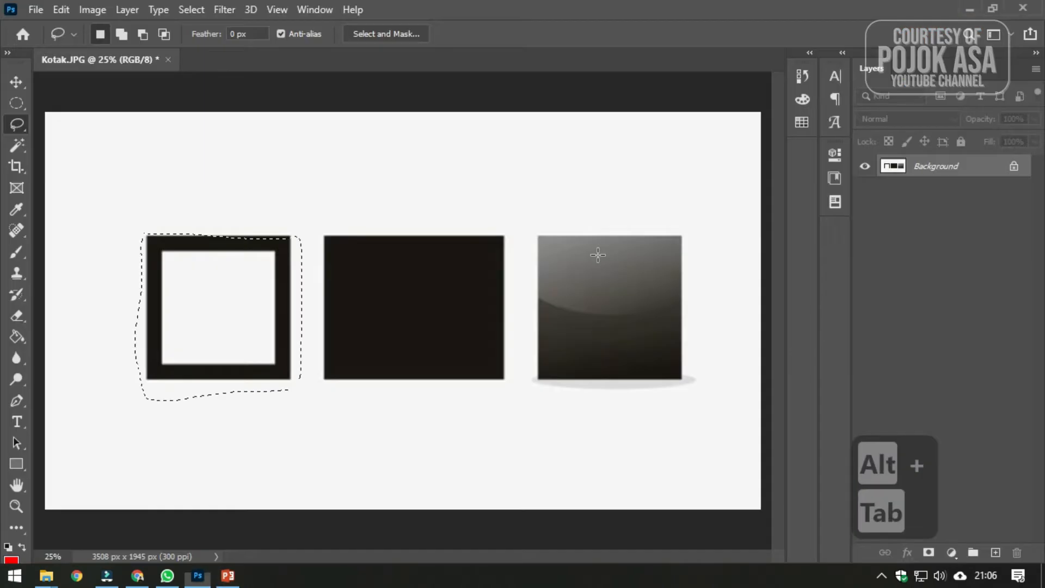
key("alt+Tab")
mouse_move(312, 205)
left_mouse_down()
mouse_move(419, 218)
mouse_move(553, 271)
mouse_move(331, 427)
mouse_move(293, 286)
mouse_move(316, 235)
mouse_move(312, 205)
left_mouse_up()
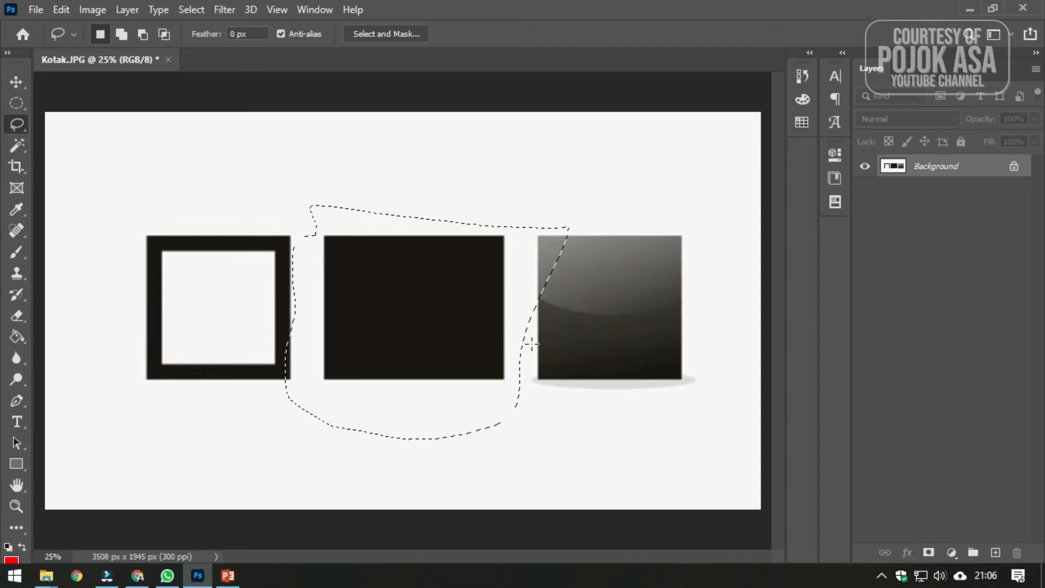
Copy a loose freehand selection of the hollow square to a new layer and hide that layer, keeping the Background shown.
mouse_move(131, 222)
left_mouse_down()
mouse_move(293, 232)
mouse_move(292, 385)
mouse_move(199, 398)
mouse_move(131, 389)
mouse_move(130, 219)
left_mouse_up()
key("ctrl+j")
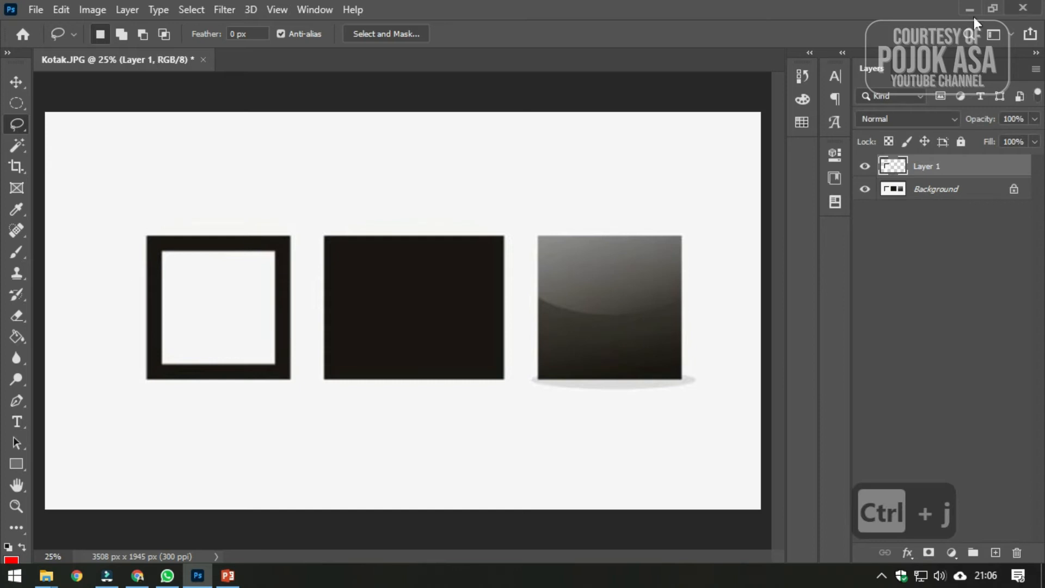
left_click(865, 189)
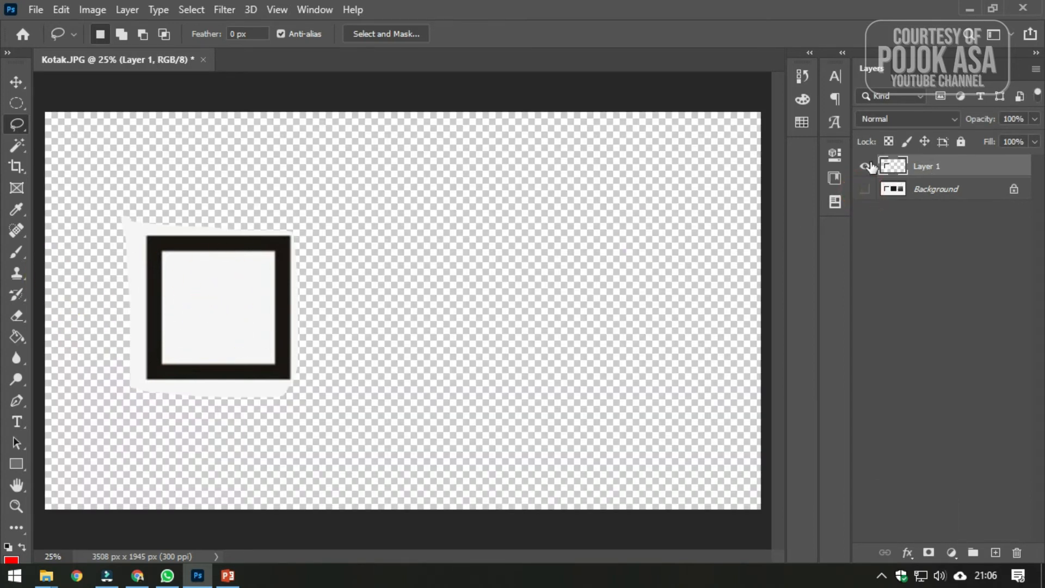
left_click(865, 190)
left_click(865, 166)
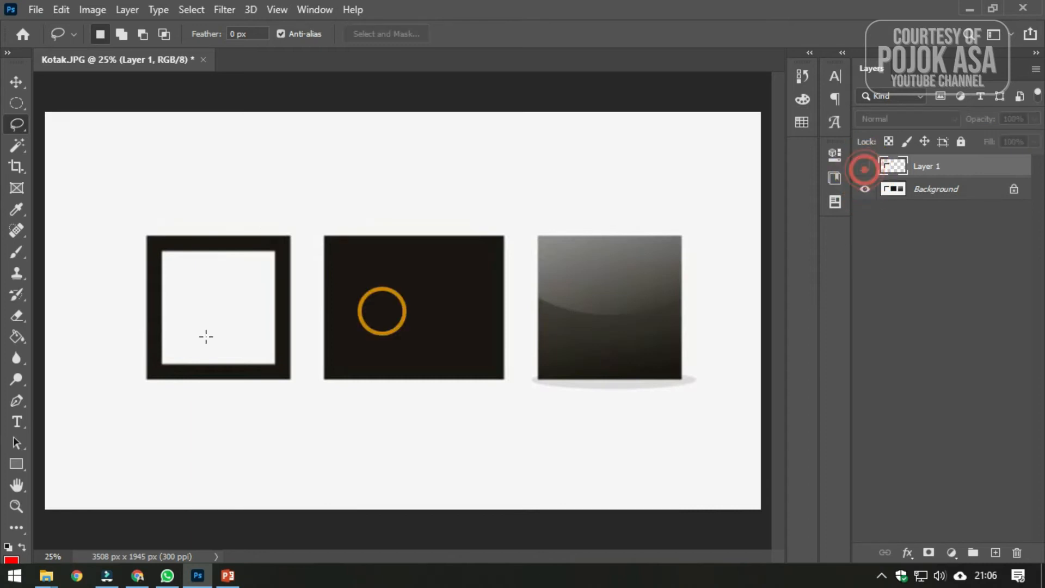
Activate the Polygonal Lasso tool, switching to PowerPoint to read its description on the slide and back to Photoshop.
right_click(21, 120)
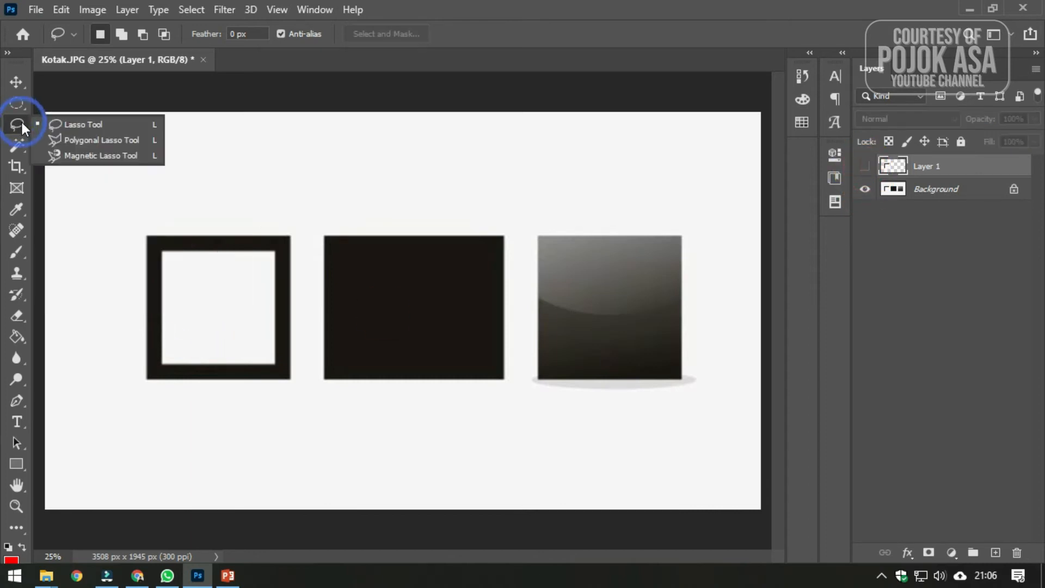
left_click(60, 140)
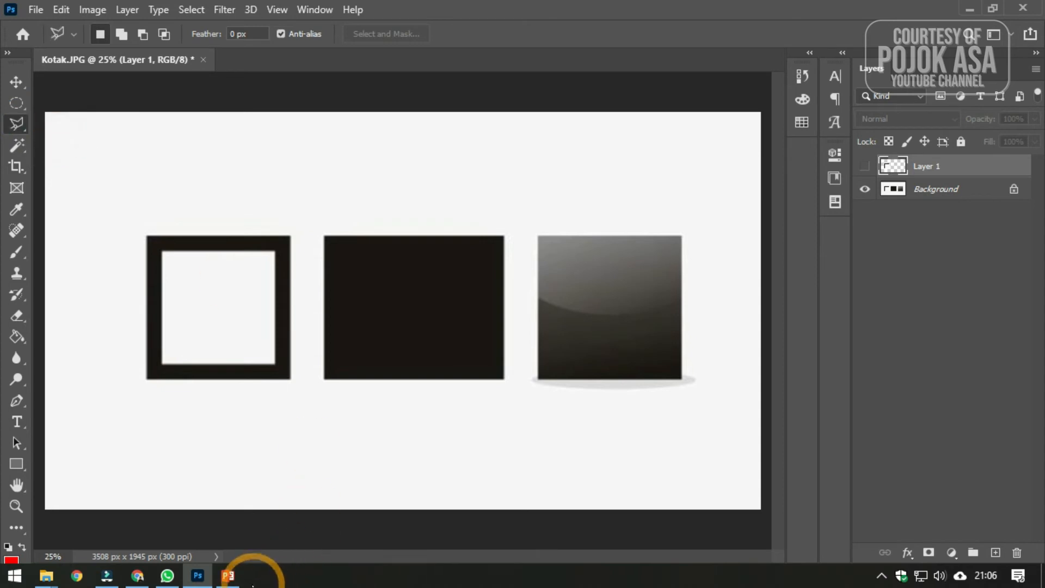
left_click(227, 576)
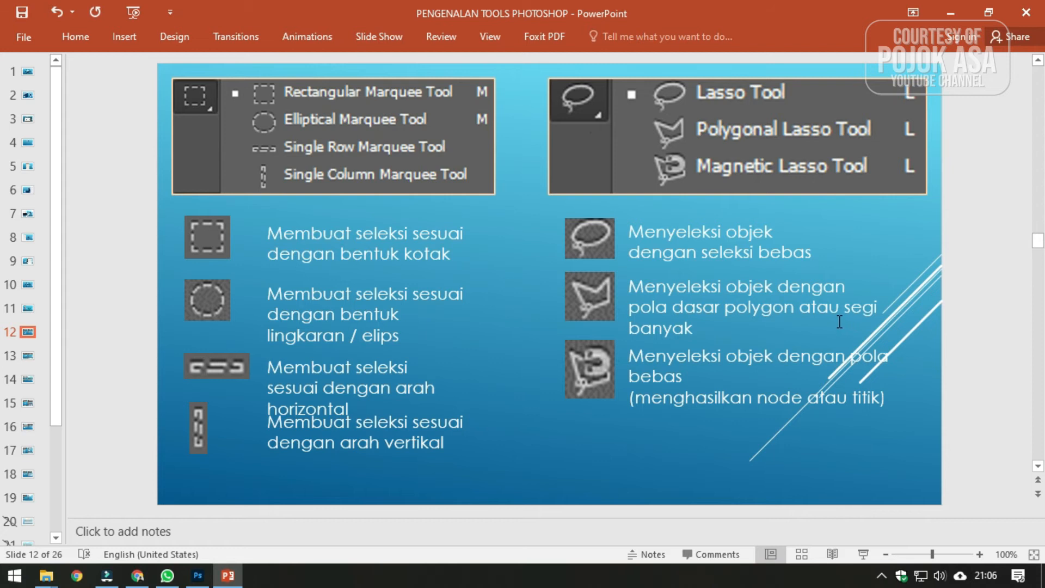
key("alt+Tab")
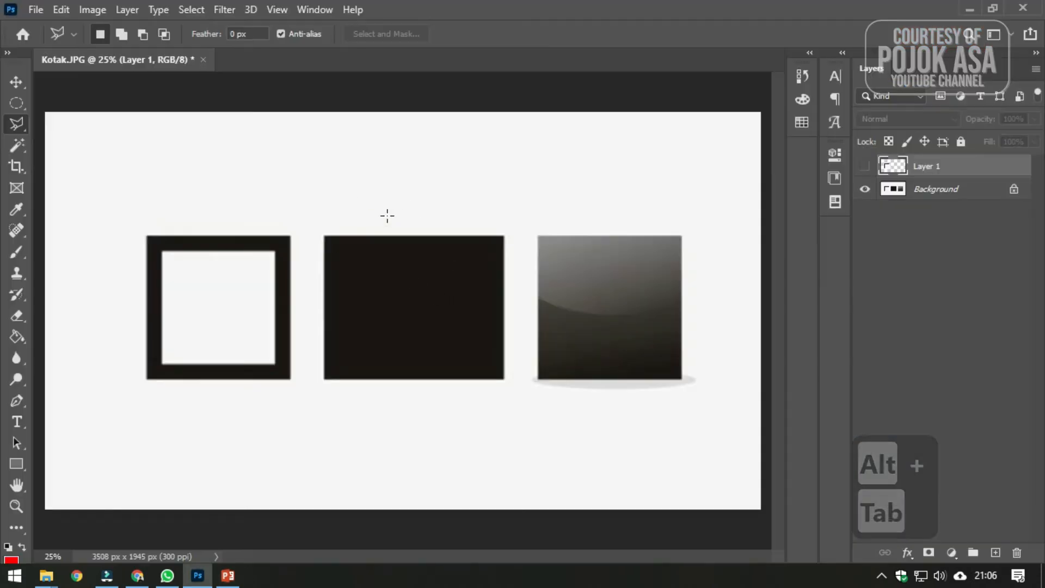
left_click(15, 129)
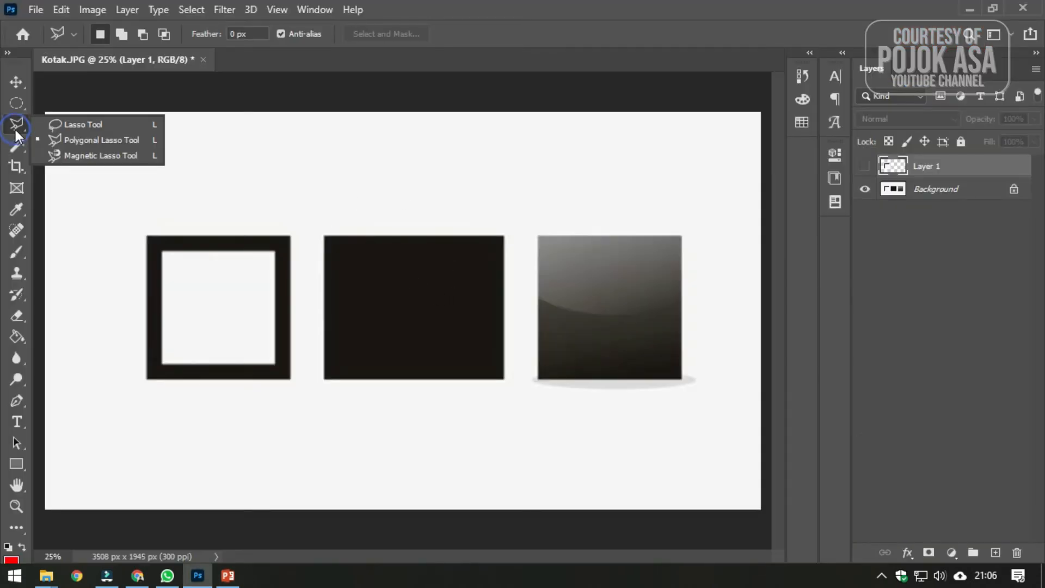
left_click(102, 139)
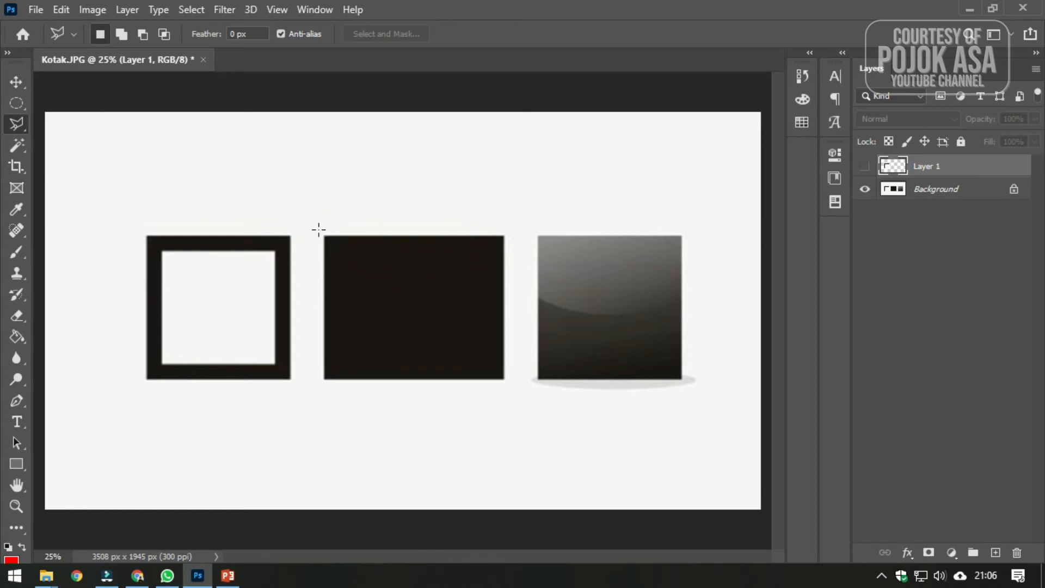
Draw a closed four-sided selection just outside the edges of the solid black rectangle with the Polygonal Lasso tool.
left_click(319, 229)
key("Escape")
left_click(314, 228)
left_click(518, 230)
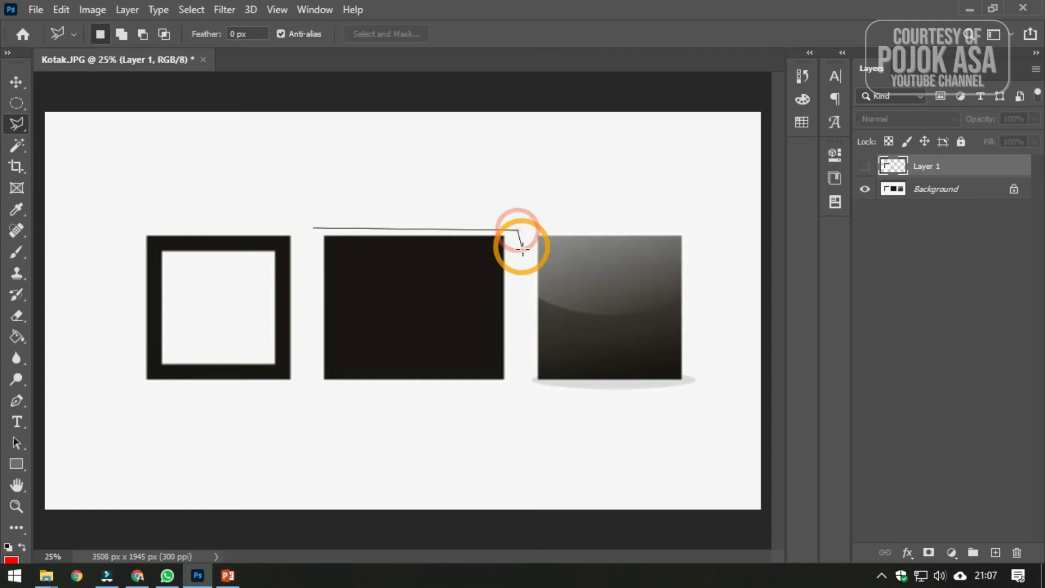
left_click(521, 388)
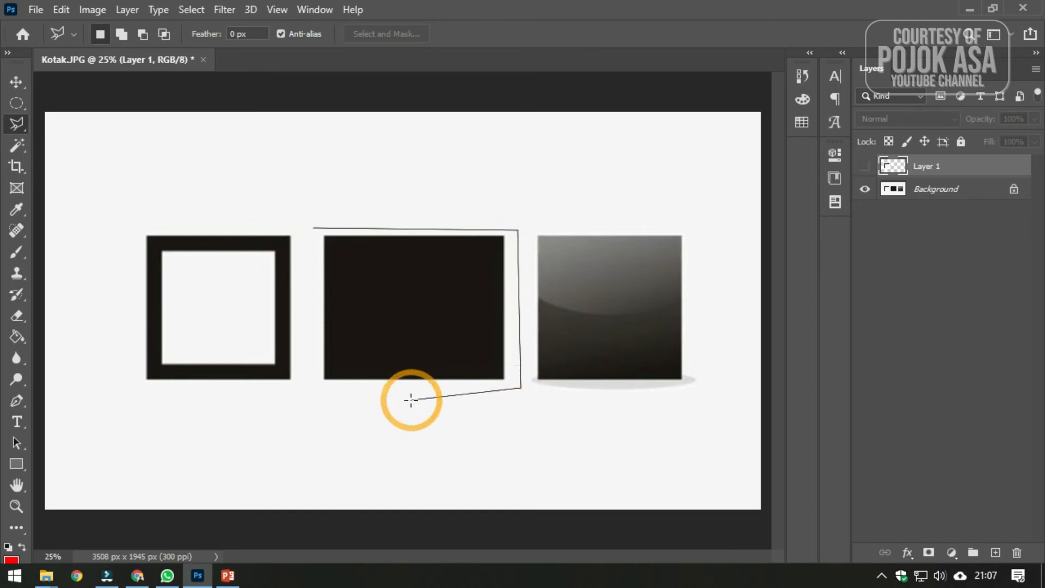
left_click(309, 393)
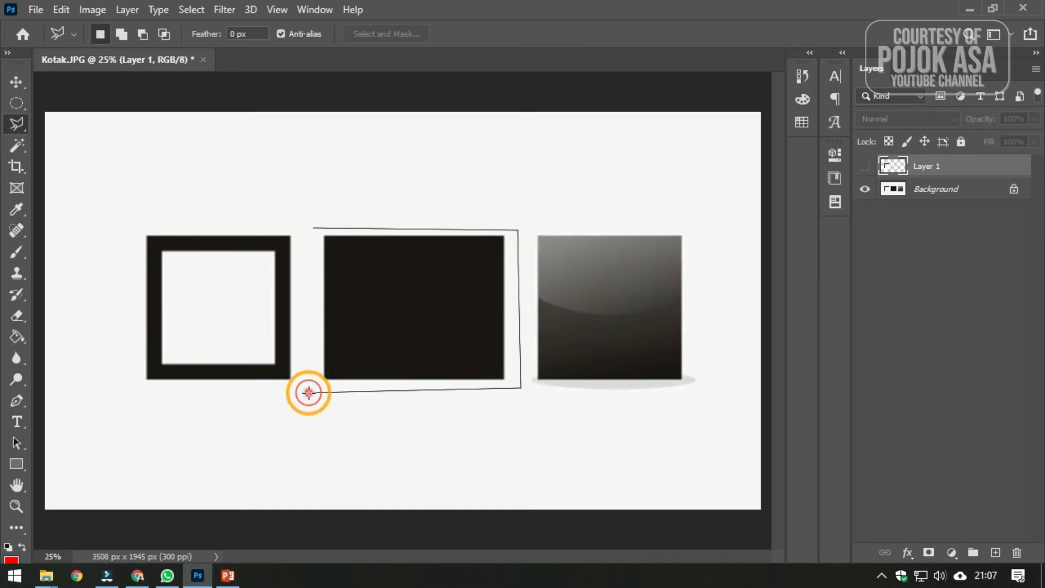
left_click(318, 230)
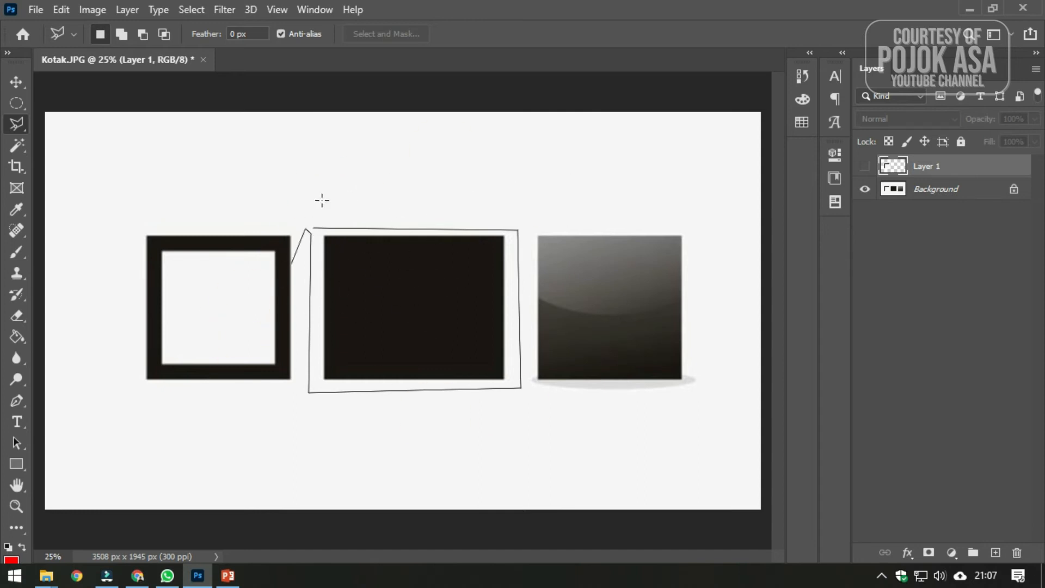
left_click(320, 234)
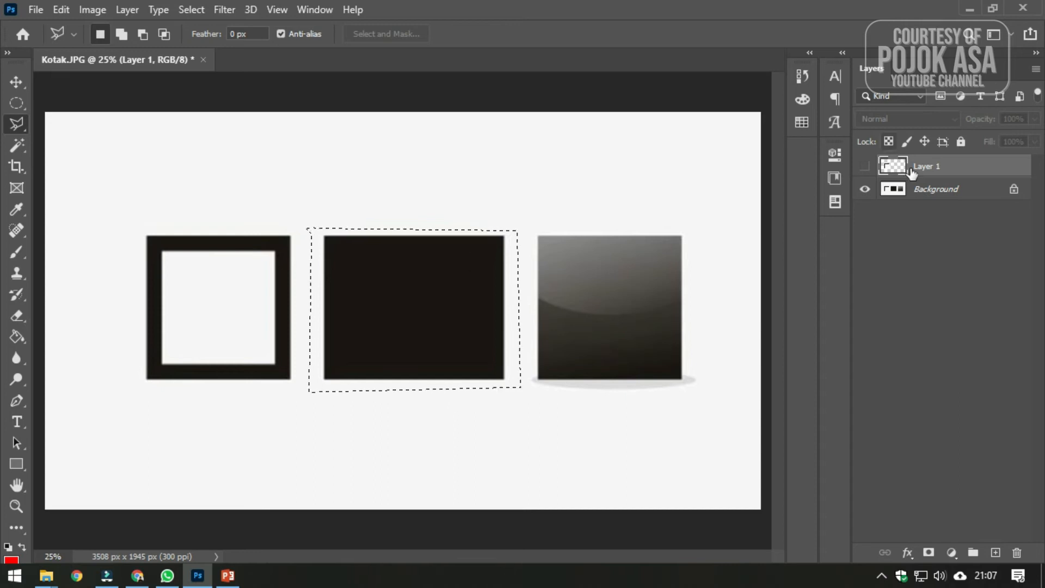
Try to copy the polygonal selection to a new layer with the hidden Layer 1 active.
key("ctrl+j")
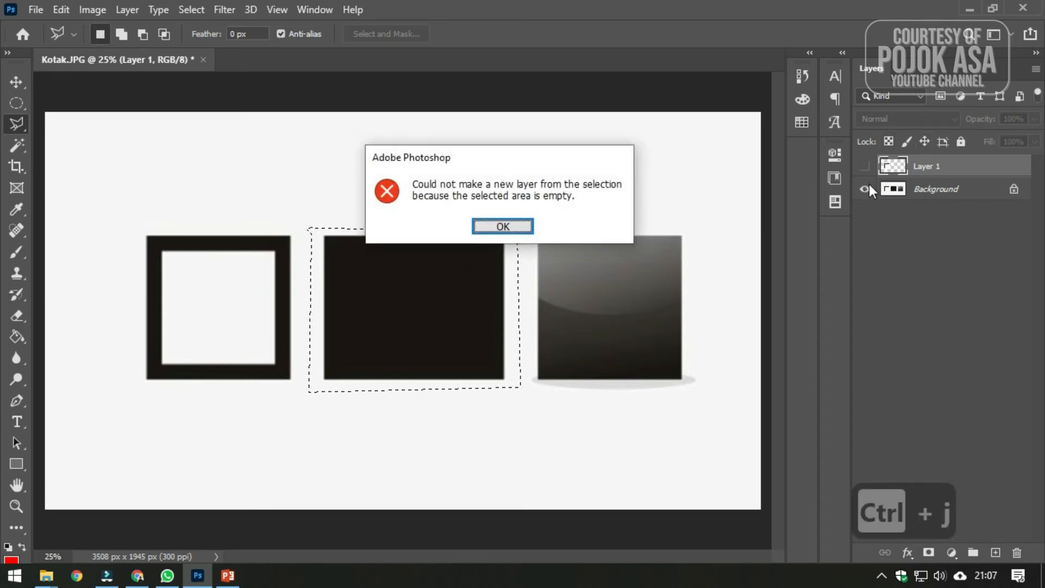
left_click_drag(456, 158, 406, 117)
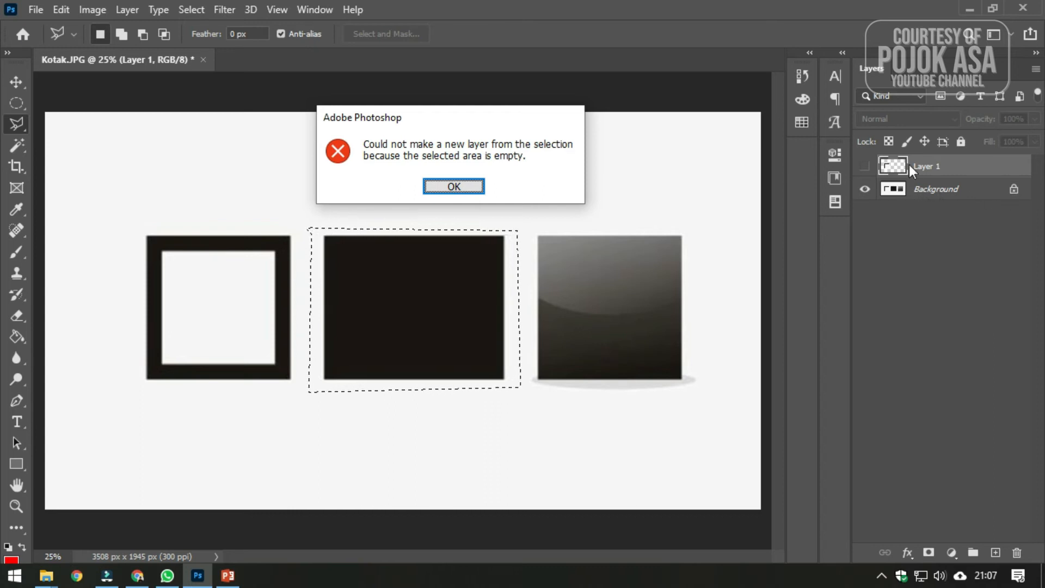
left_click(465, 185)
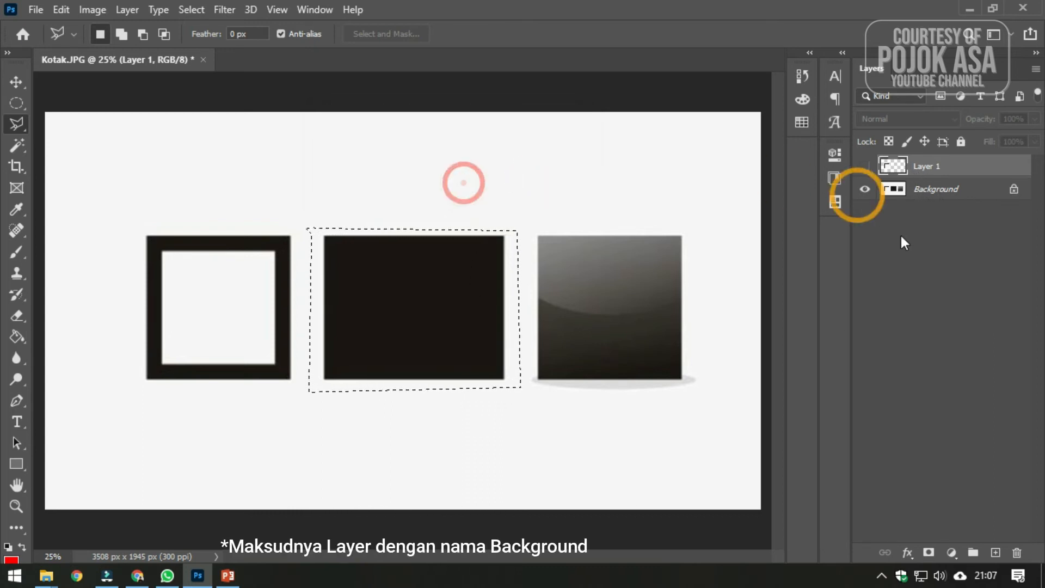
Copy the polygonal selection from the Background to a new layer and hide the Background.
left_click(926, 190)
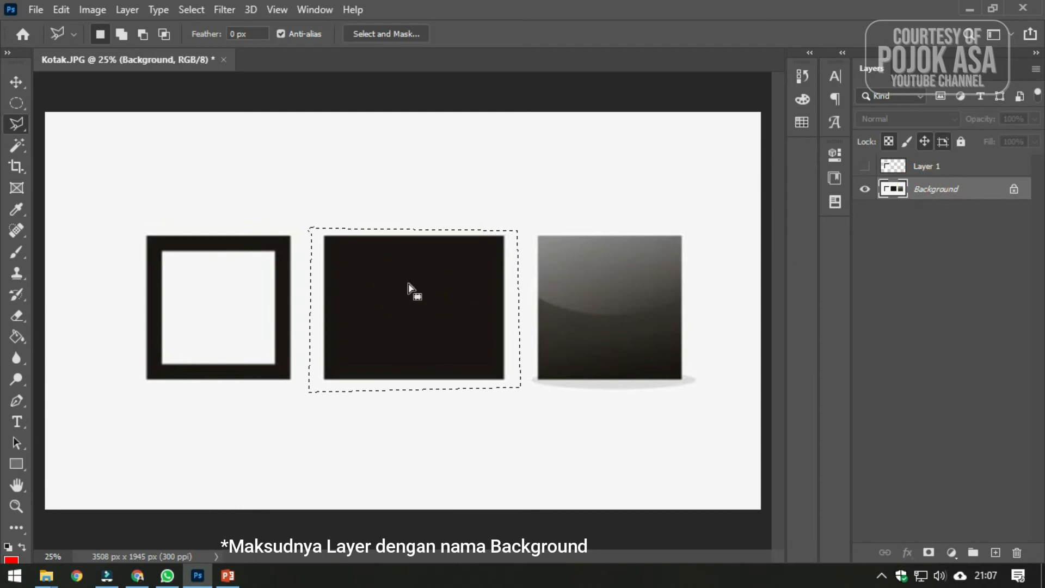
key("ctrl+j")
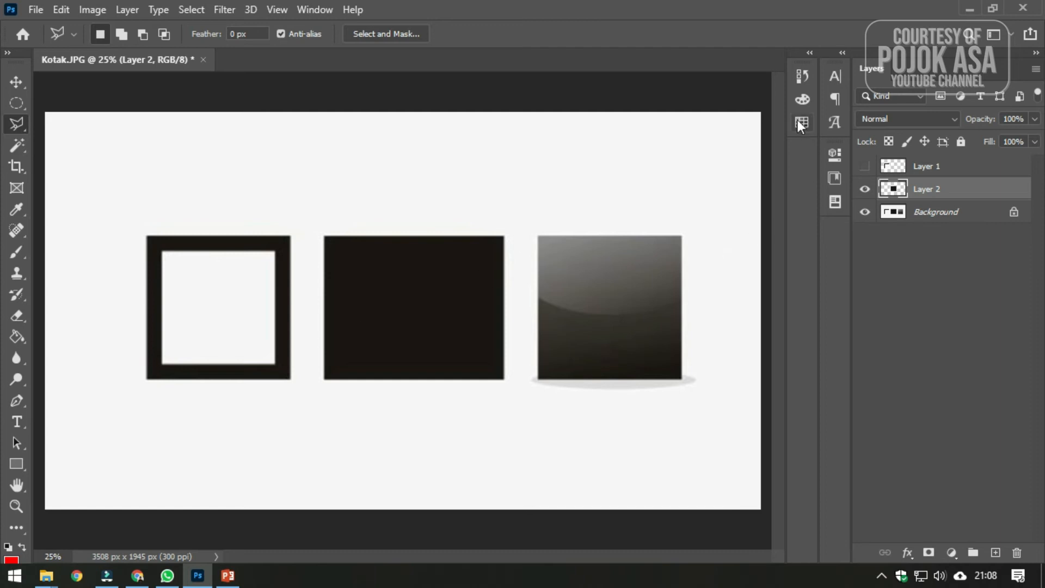
left_click(865, 211)
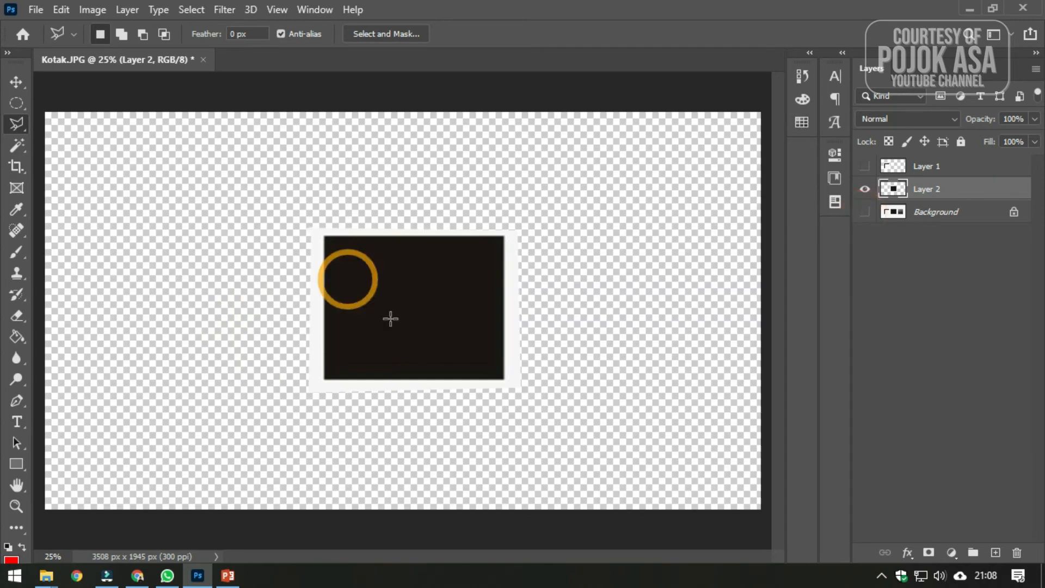
Show the Background again and hide the layer with the copied black rectangle.
right_click(18, 129)
left_click(16, 85)
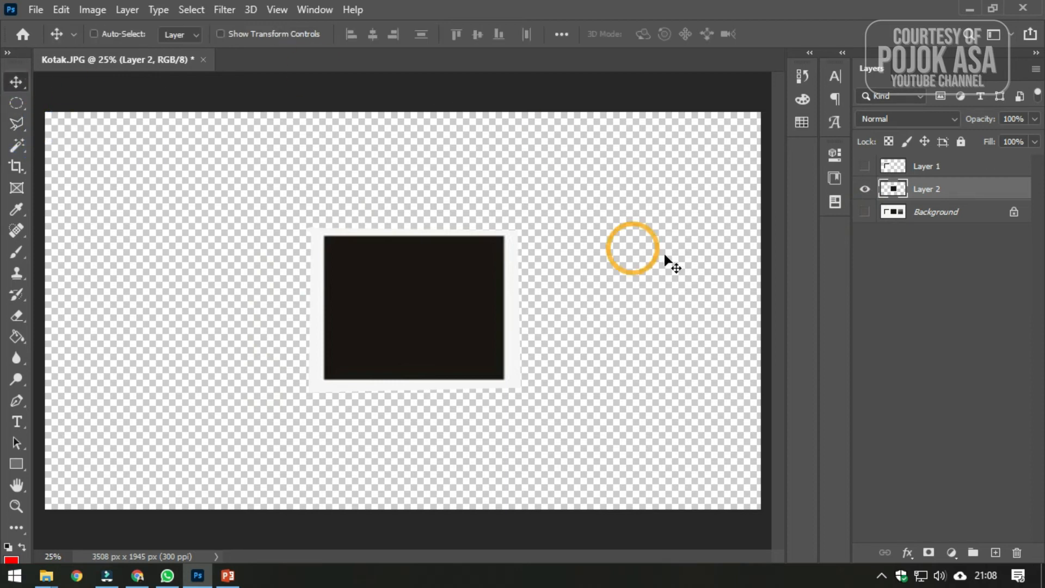
left_click(865, 212)
left_click(865, 189)
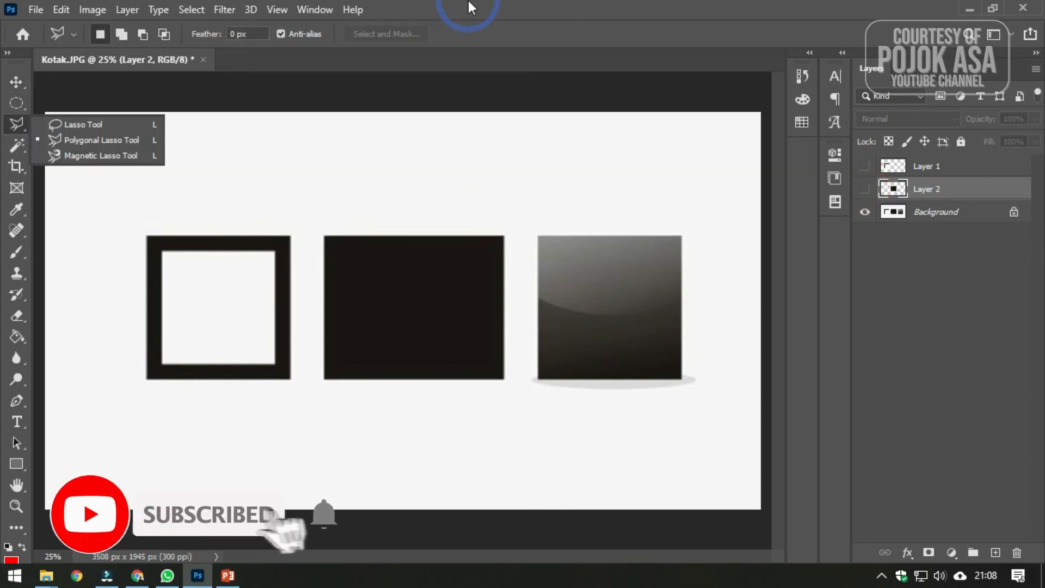
left_click(472, 6)
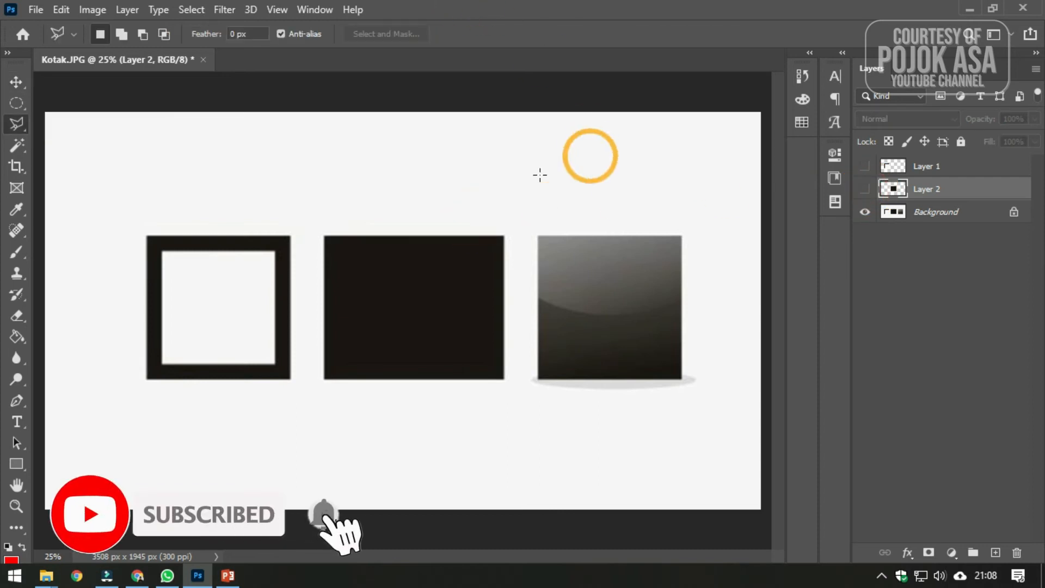
Switch to PowerPoint to read the lasso tools slide, return to Photoshop and activate the Magnetic Lasso tool.
left_click(228, 576)
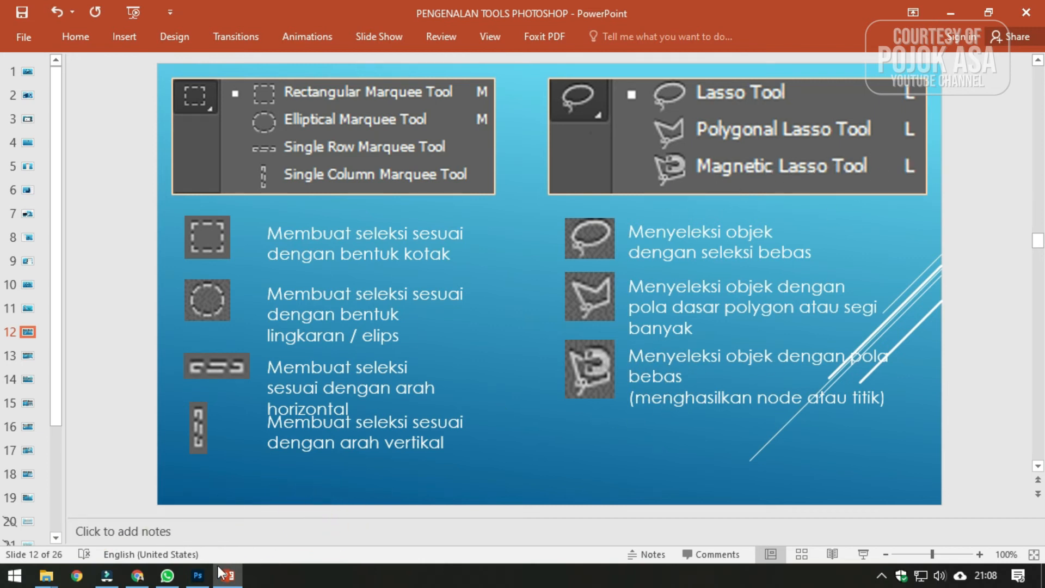
left_click(198, 575)
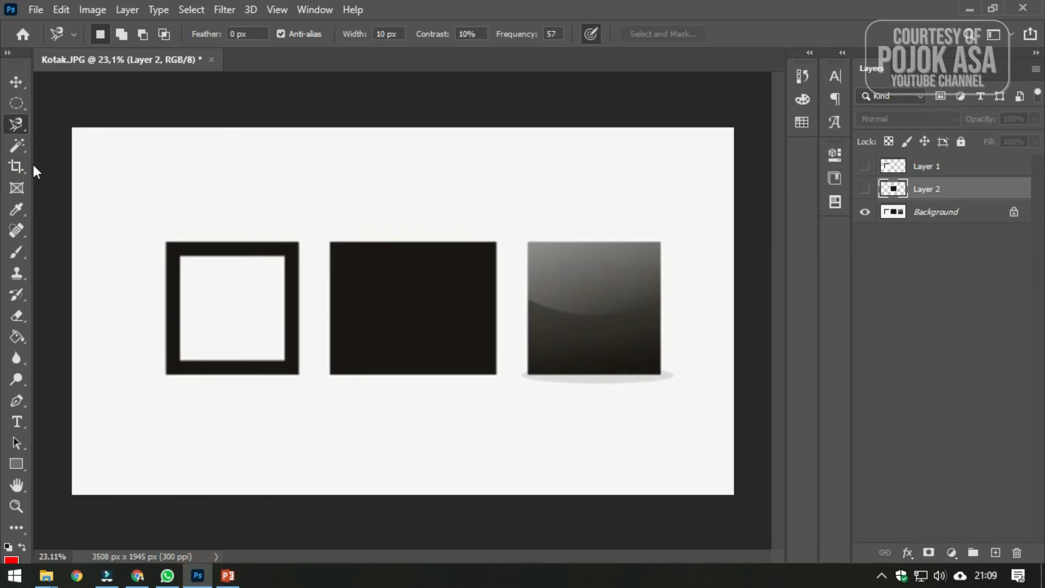
left_click(22, 128)
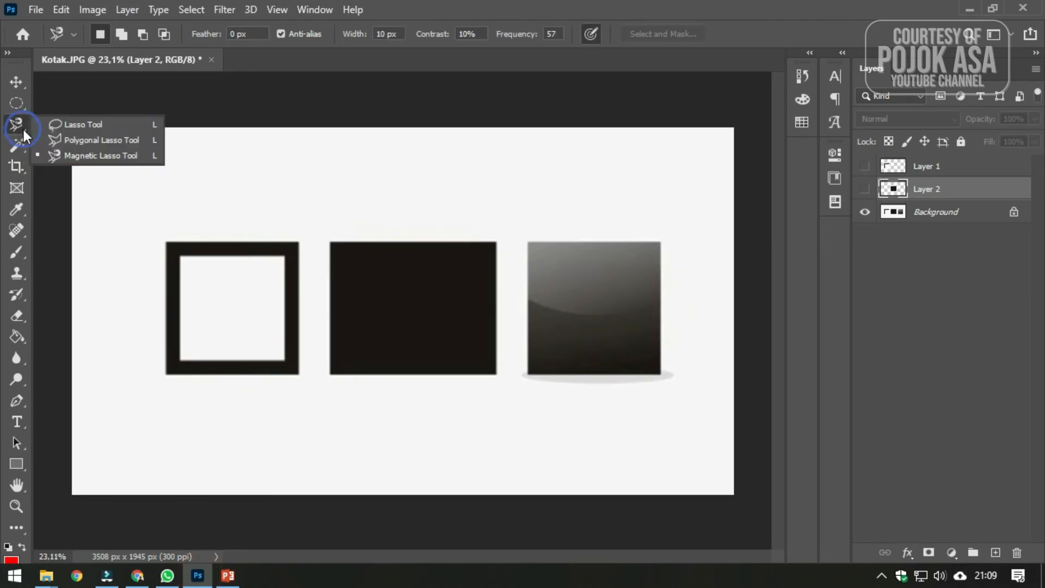
left_click(64, 159)
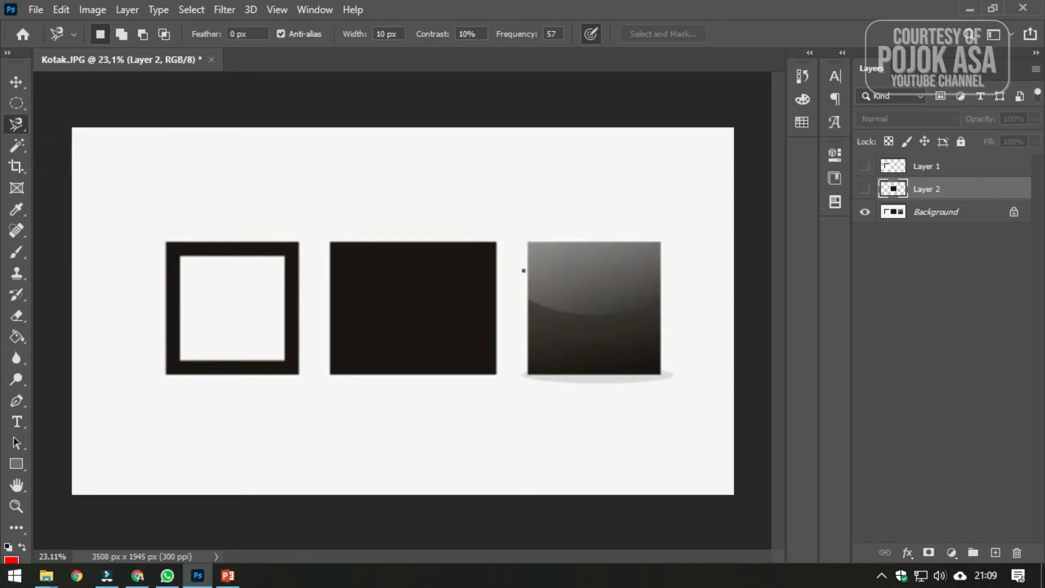
Trace a closed selection along the edges of the glossy gradient square with the Magnetic Lasso tool.
left_click(526, 241)
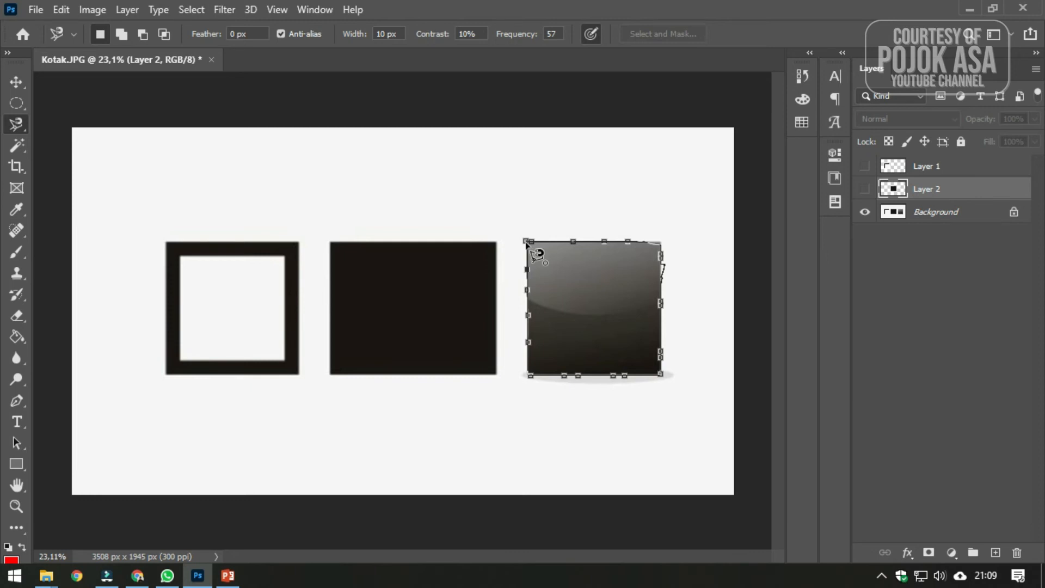
left_click(527, 241)
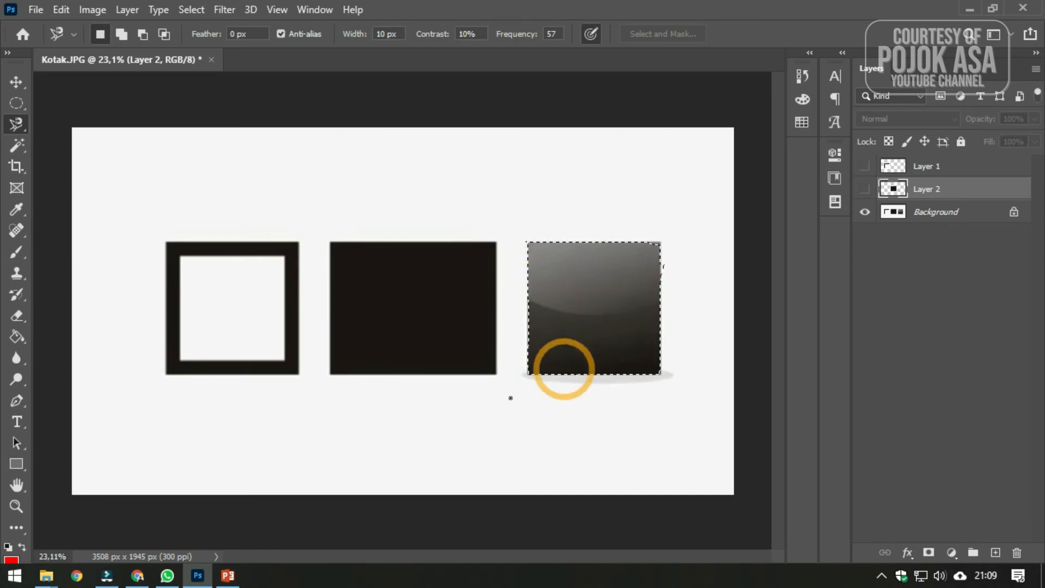
right_click(24, 132)
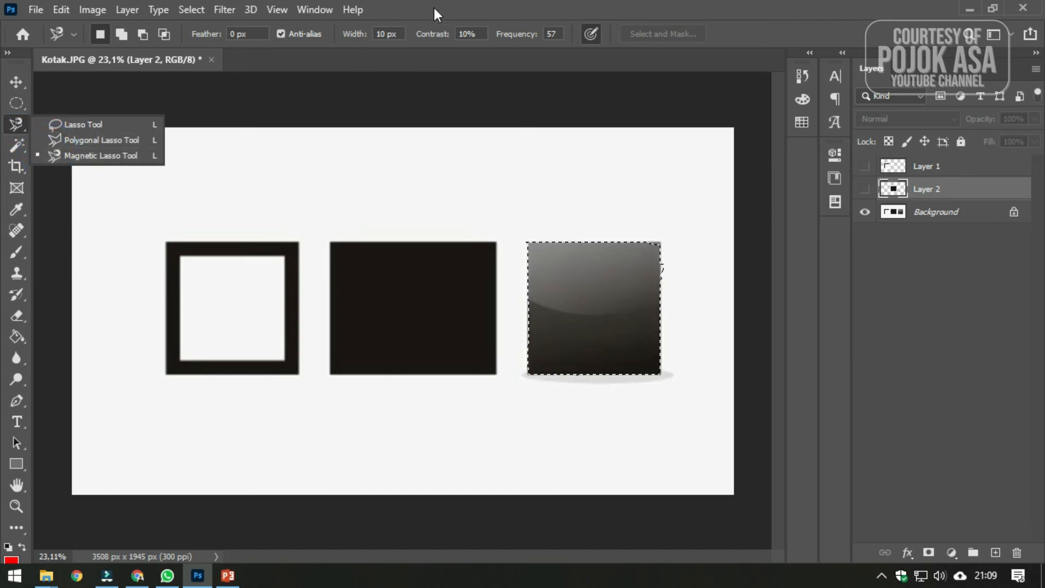
Copy the selected glossy square from the Background to a new layer, check it in isolation, and leave only the Background shown.
left_click(581, 206)
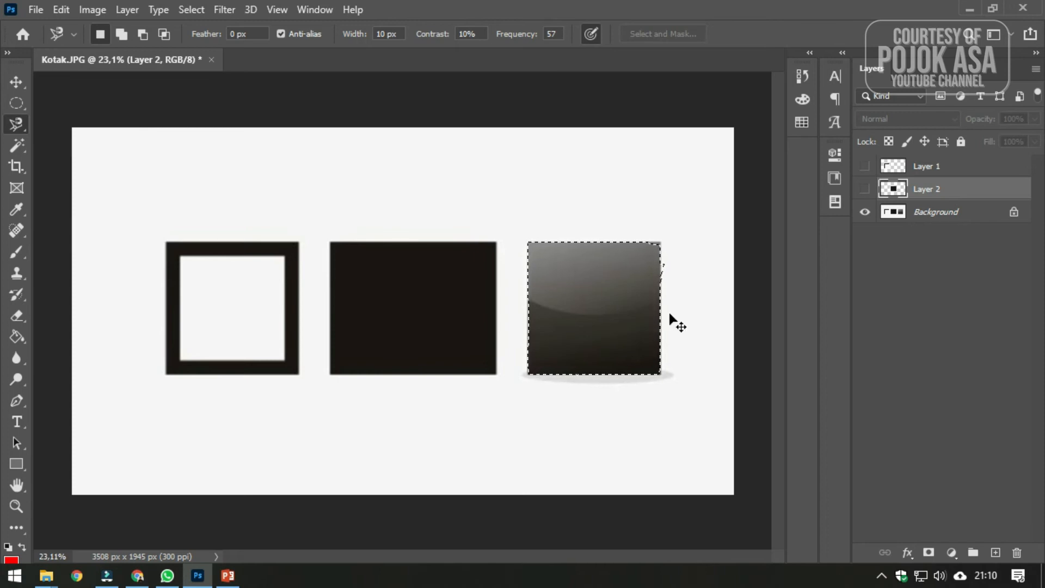
left_click(914, 217)
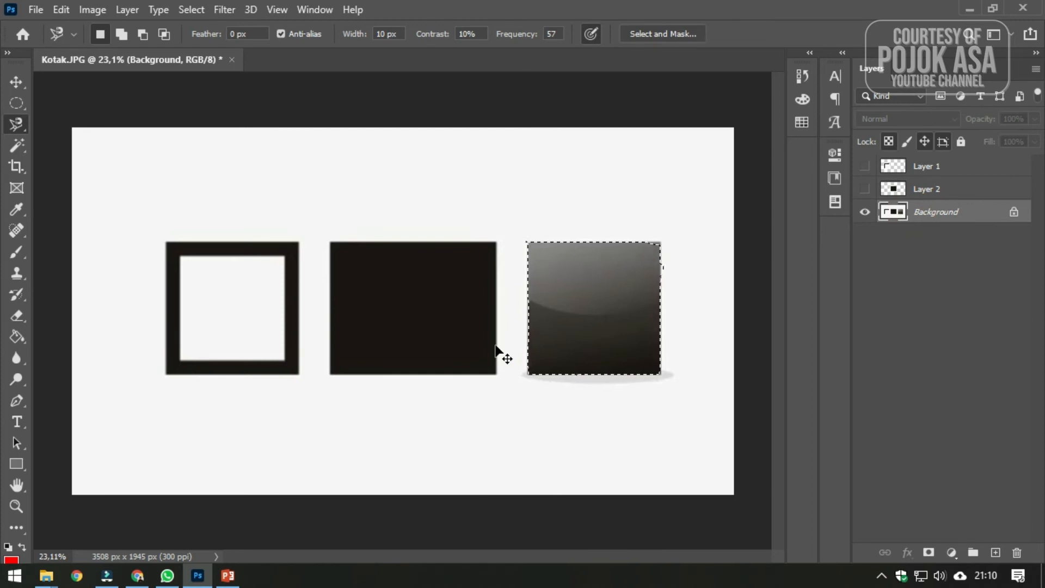
key("ctrl+j")
left_click(864, 234)
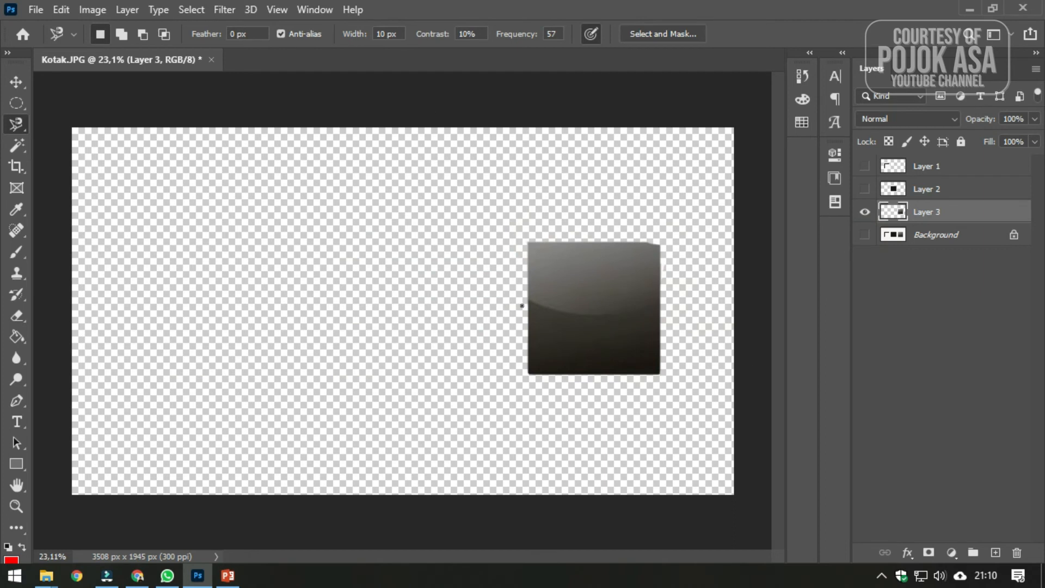
left_click(865, 234)
left_click(865, 212)
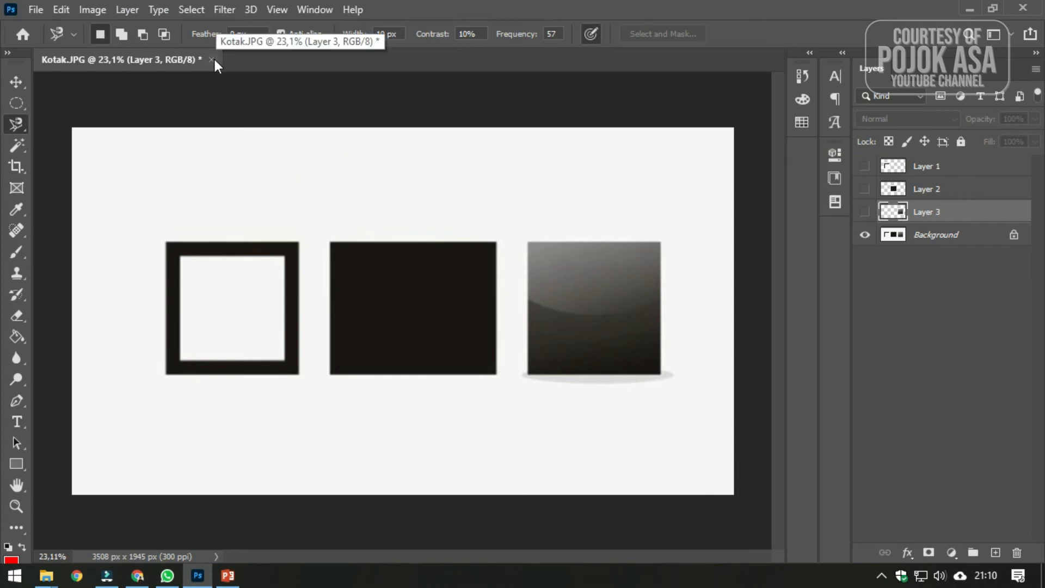
Activate the Magic Wand tool and close Kotak.JPG without saving the changes.
left_click(18, 145)
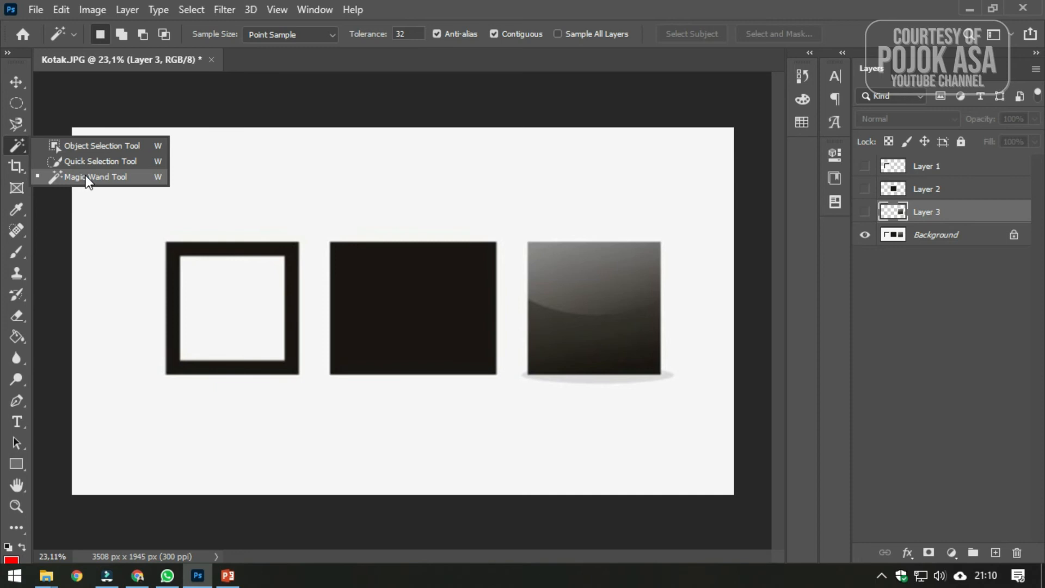
left_click(280, 61)
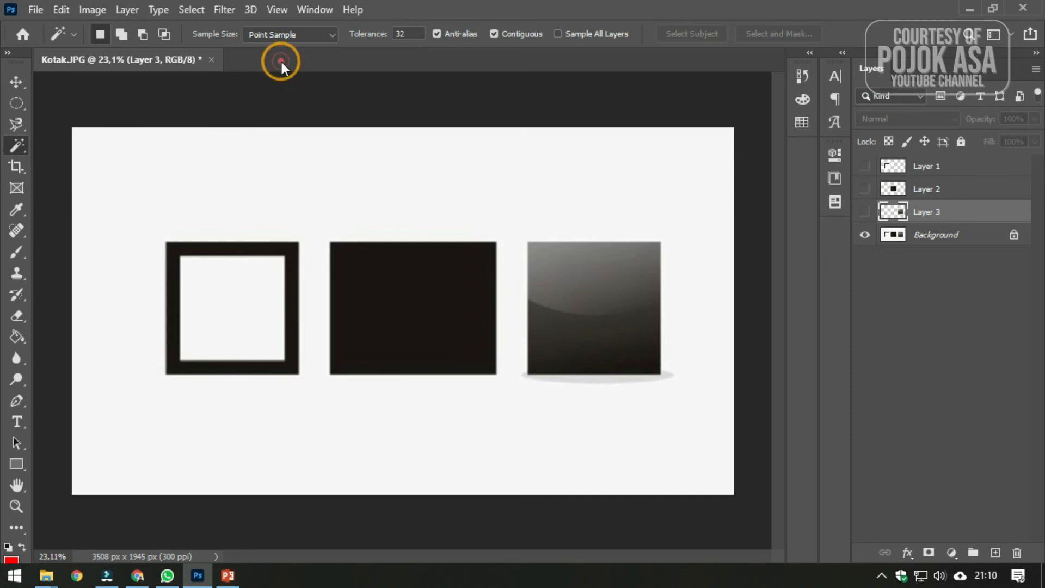
left_click(212, 59)
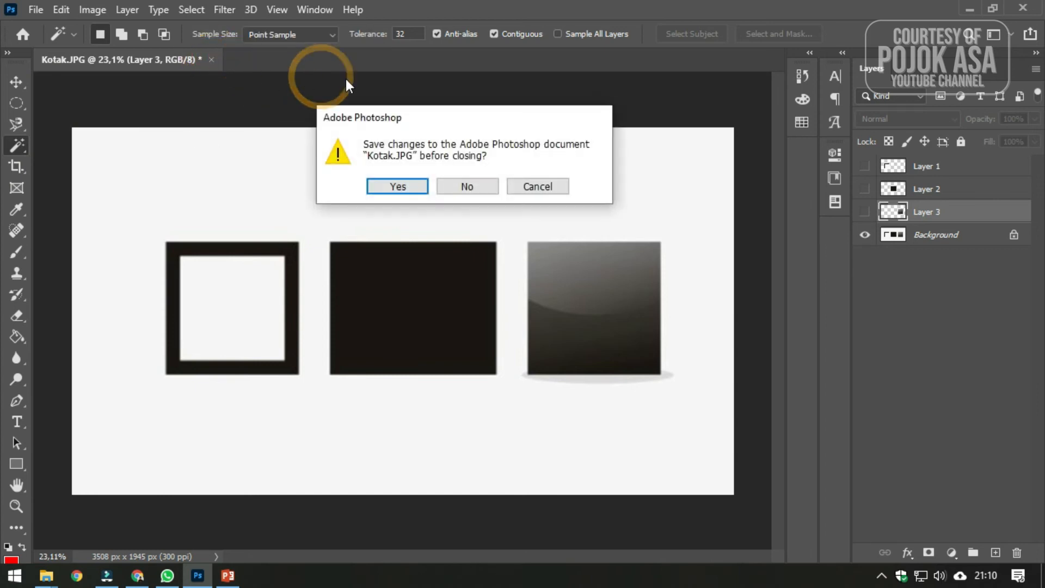
left_click_drag(423, 113, 373, 90)
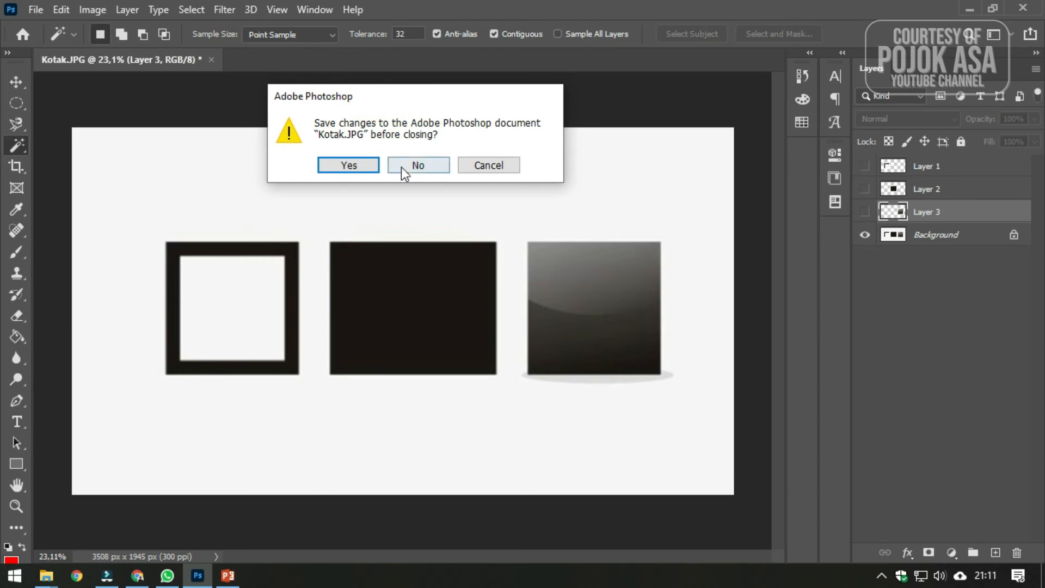
left_click(417, 161)
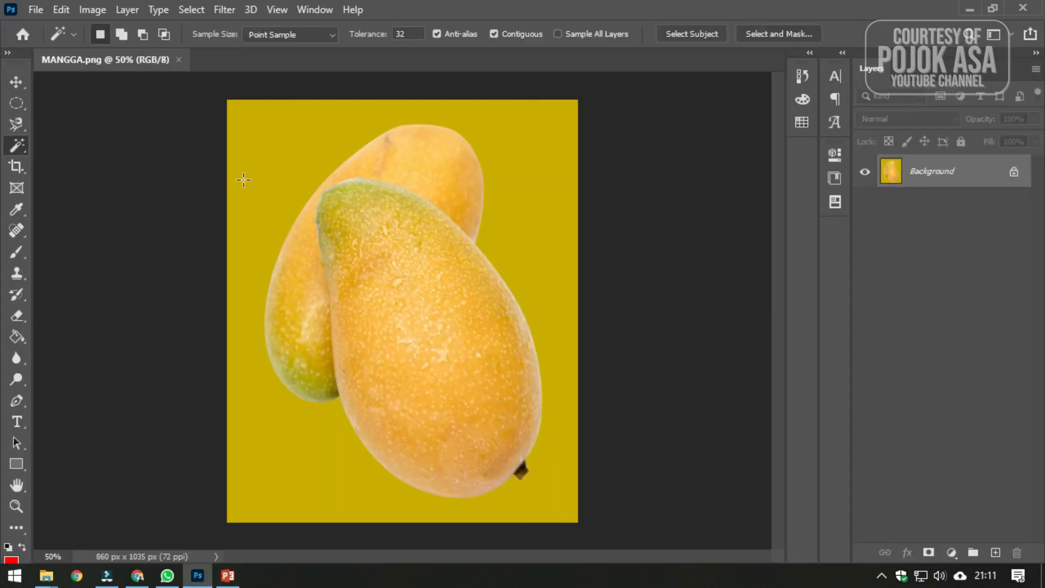
Select both mangoes in MANGGA.png with the Object Selection tool in Rectangle mode and copy them to a new layer.
right_click(19, 153)
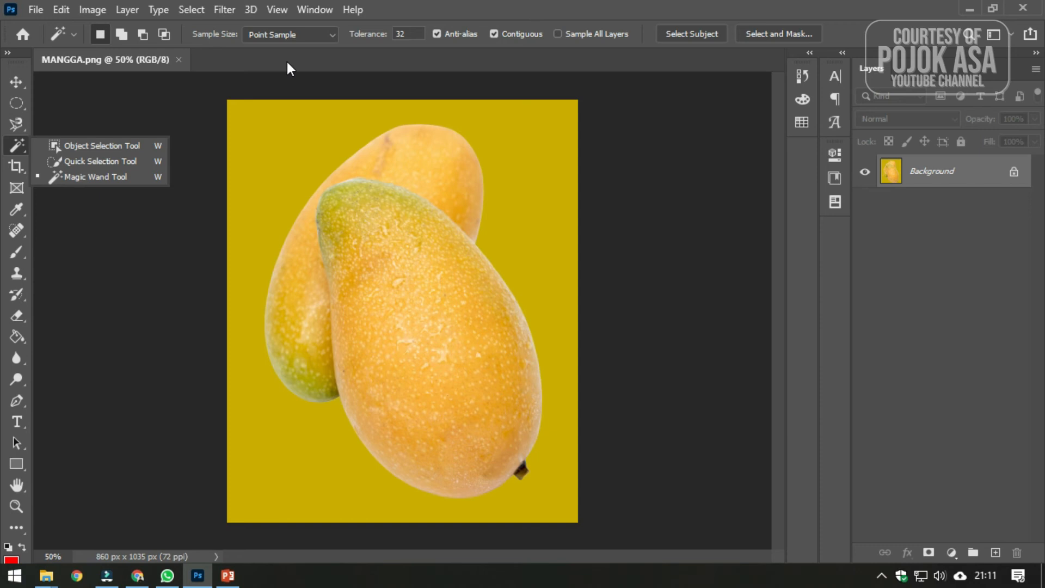
left_click(98, 146)
right_click(18, 150)
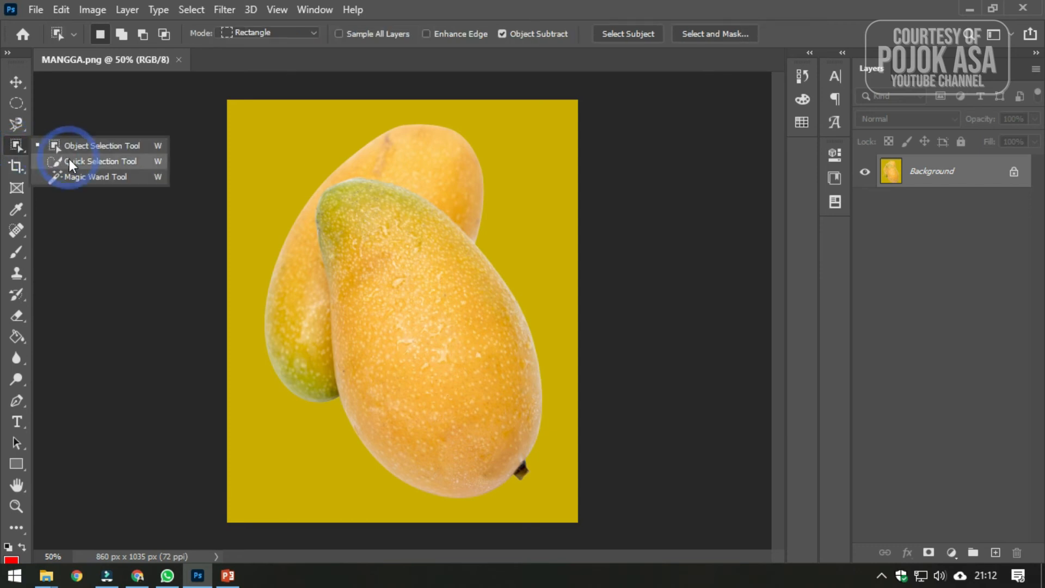
left_click(80, 143)
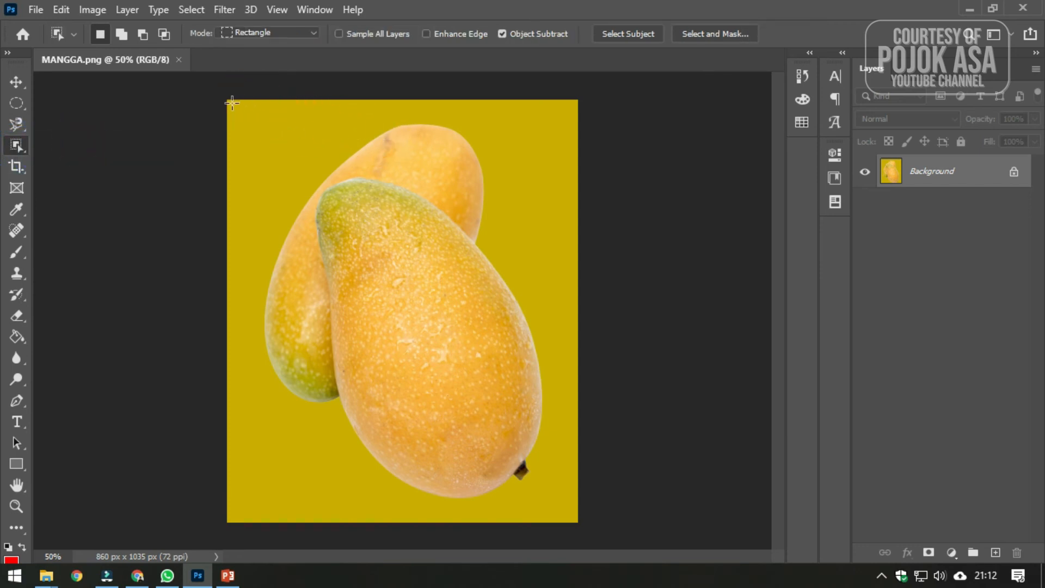
left_click_drag(249, 106, 560, 512)
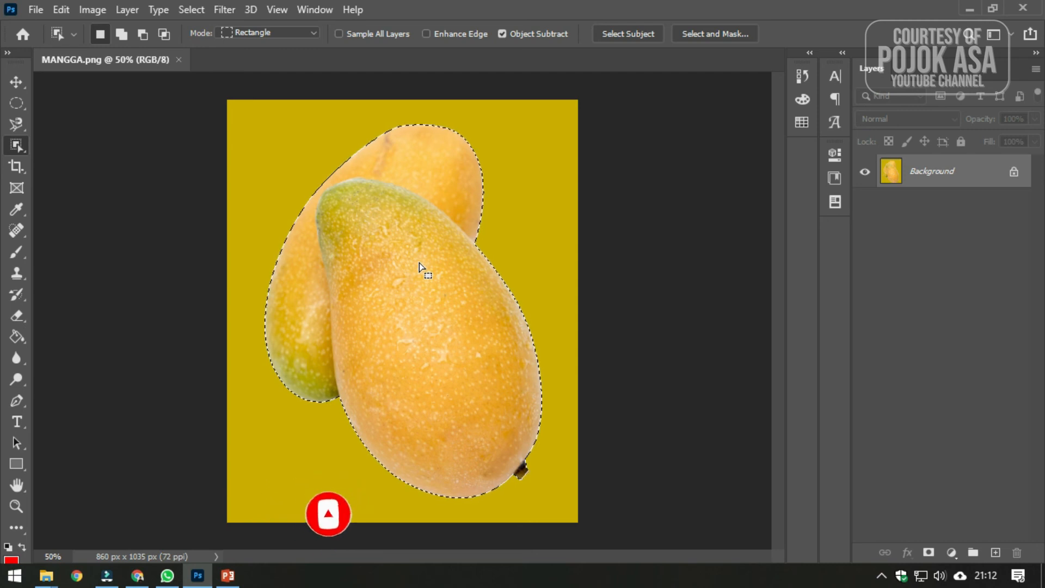
key("ctrl+j")
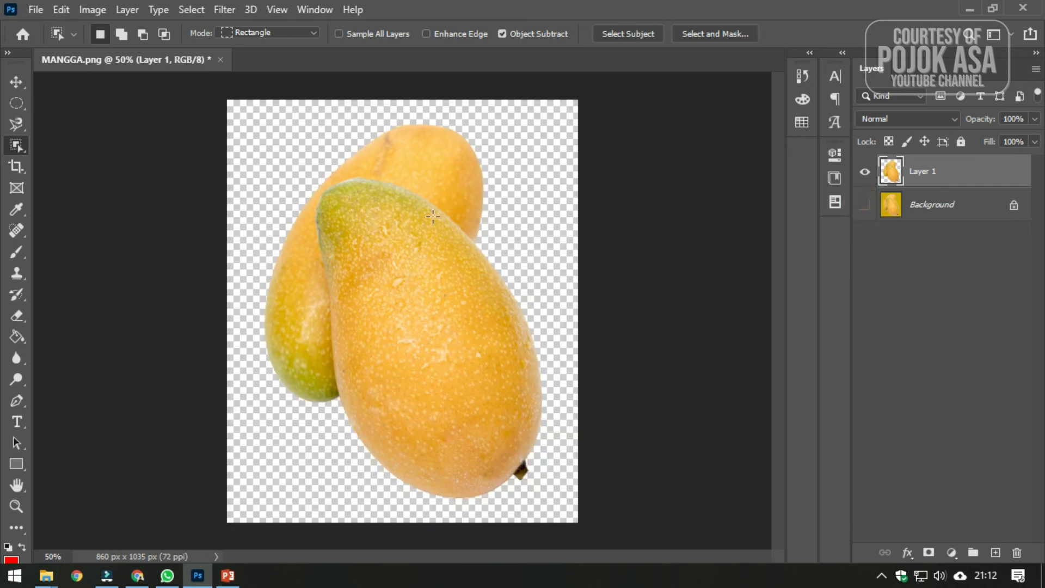
left_click(865, 205)
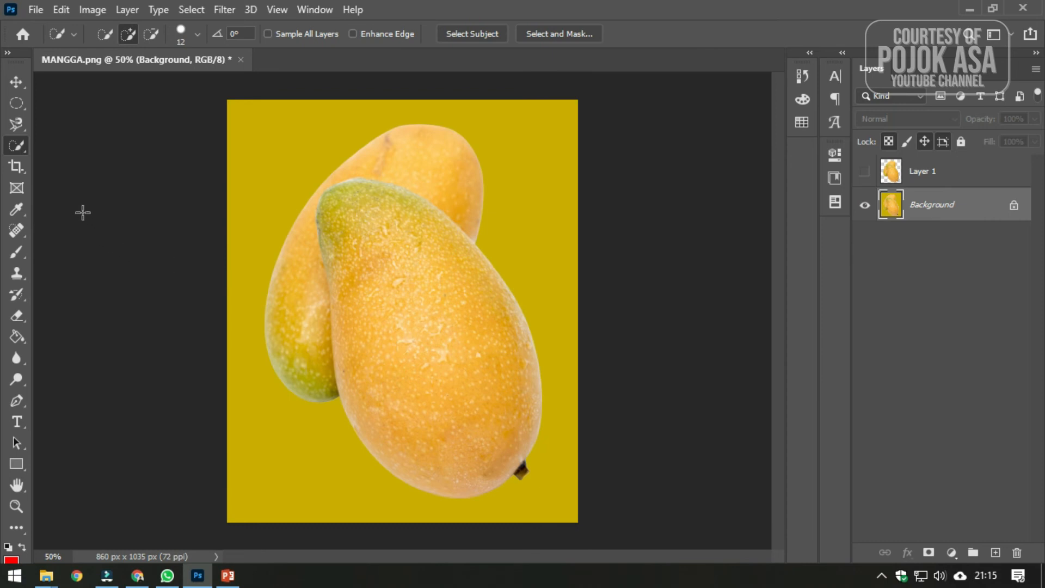
Select the entire yellow area around the mangoes on the Background with the Quick Selection tool.
right_click(21, 146)
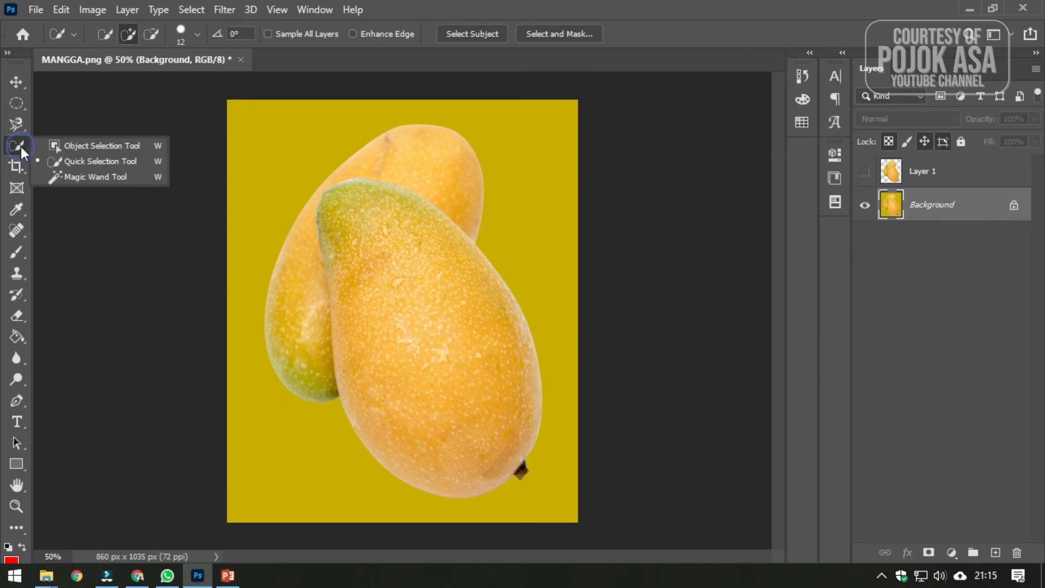
left_click(54, 160)
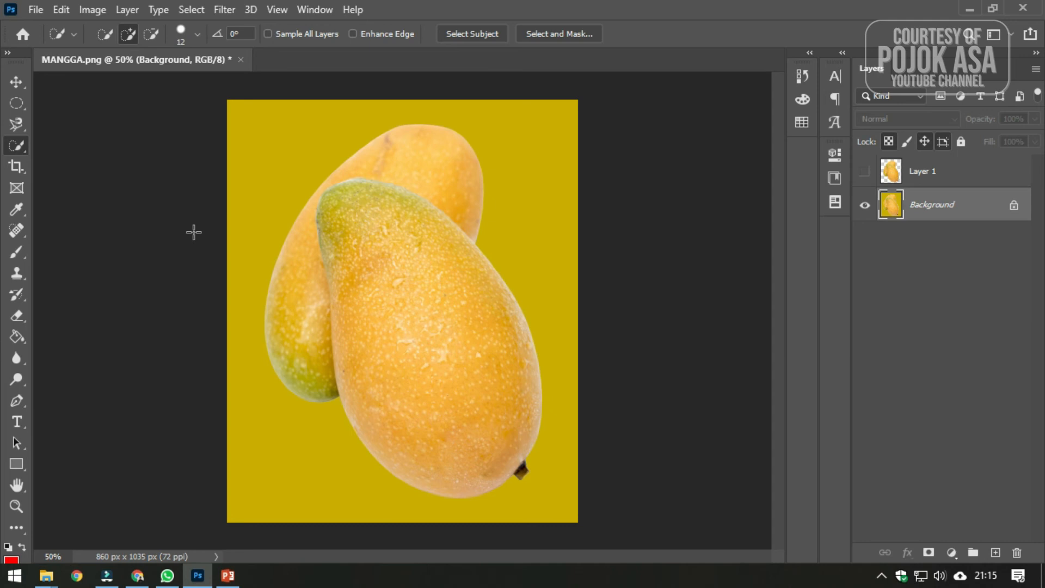
left_click_drag(228, 104, 351, 120)
mouse_move(426, 120)
left_mouse_down()
mouse_move(472, 123)
mouse_move(539, 160)
mouse_move(559, 414)
mouse_move(543, 480)
mouse_move(526, 497)
left_mouse_up()
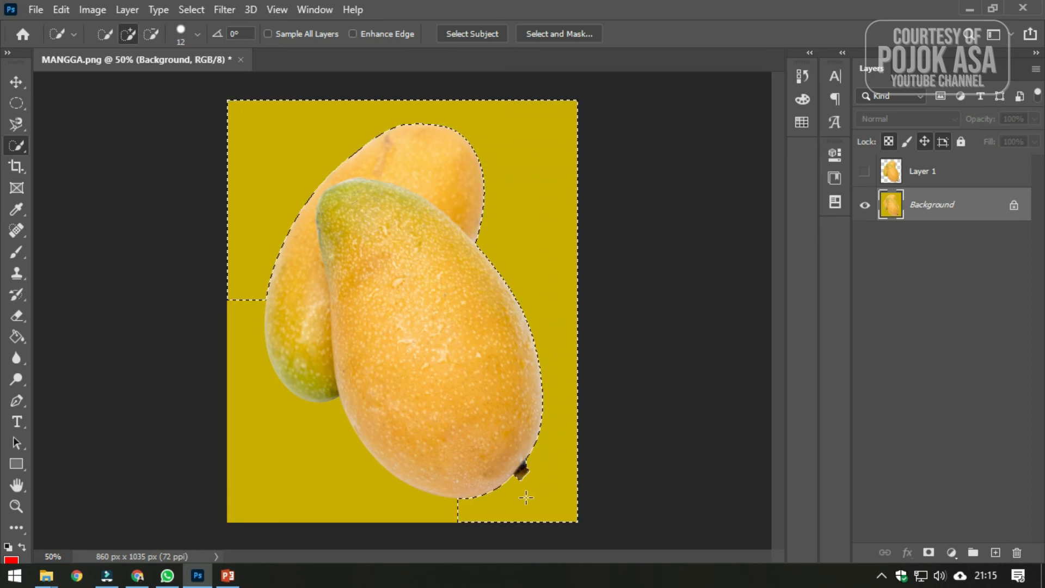
left_click_drag(442, 512, 359, 495)
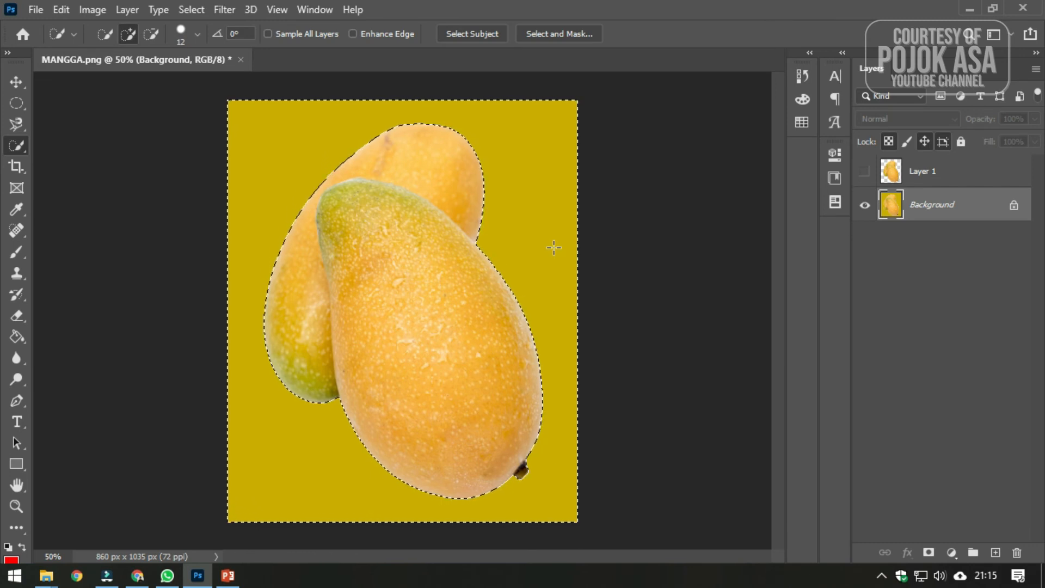
Copy the selected yellow area to a new layer, check it without the Background, and hide the copy.
key("ctrl+j")
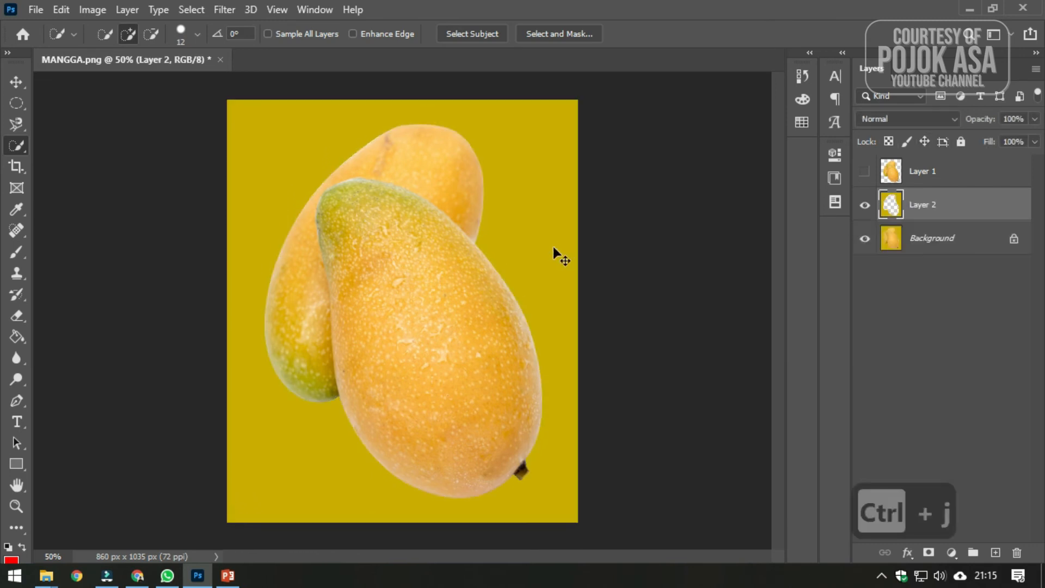
left_click(865, 239)
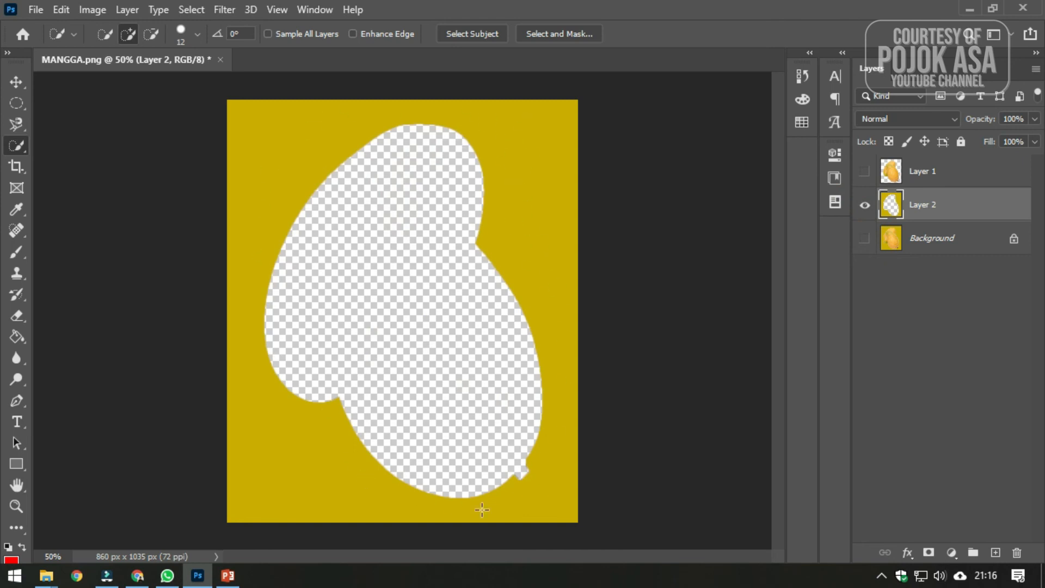
left_click(865, 239)
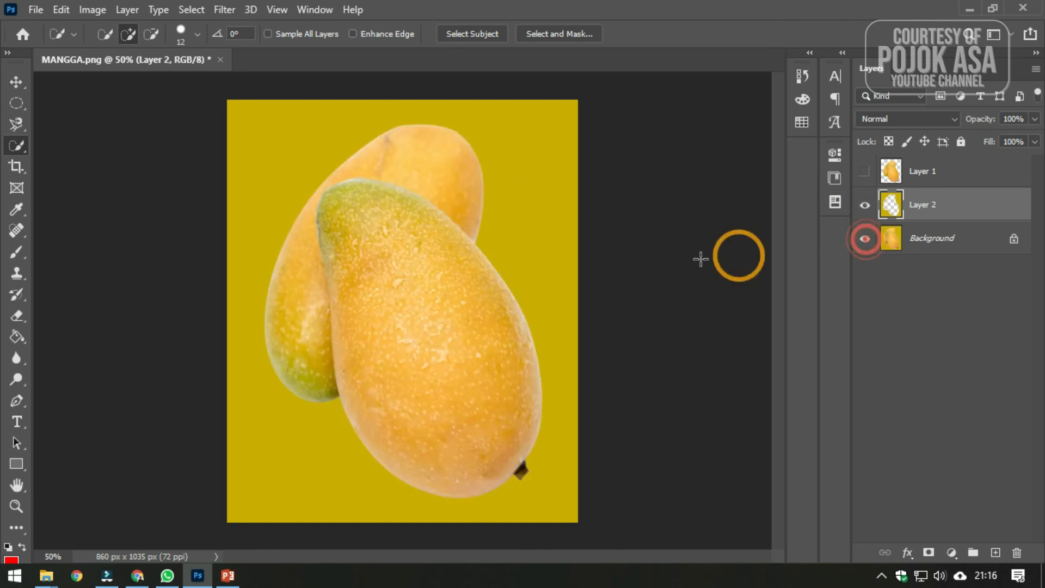
left_click(865, 239)
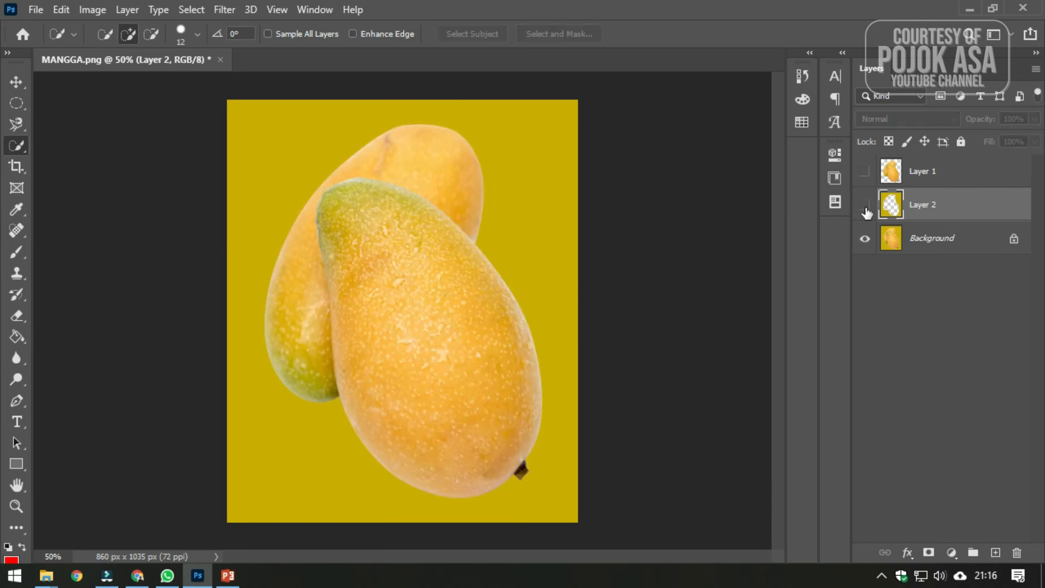
left_click(865, 206)
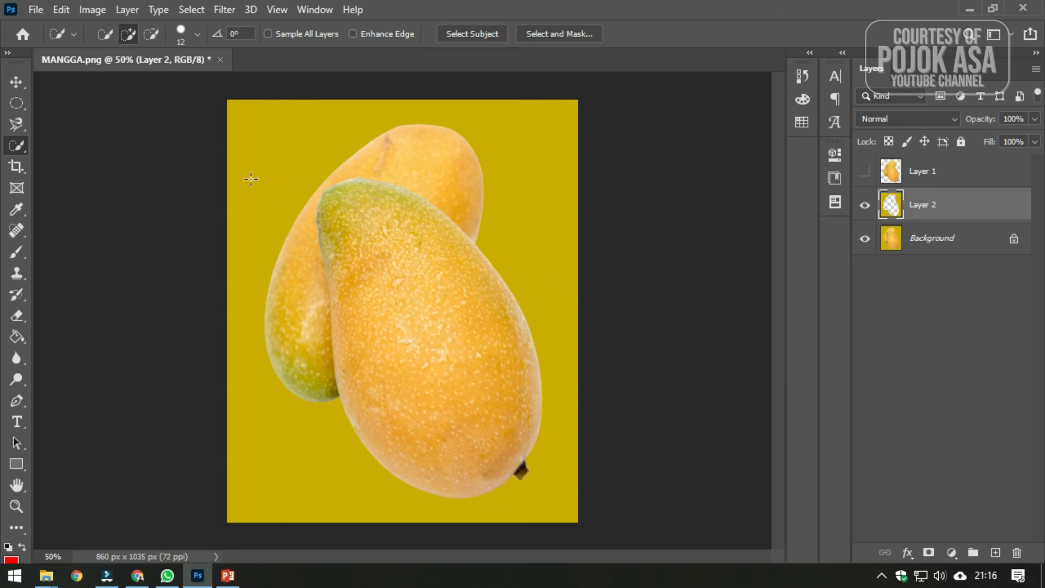
left_click(865, 207)
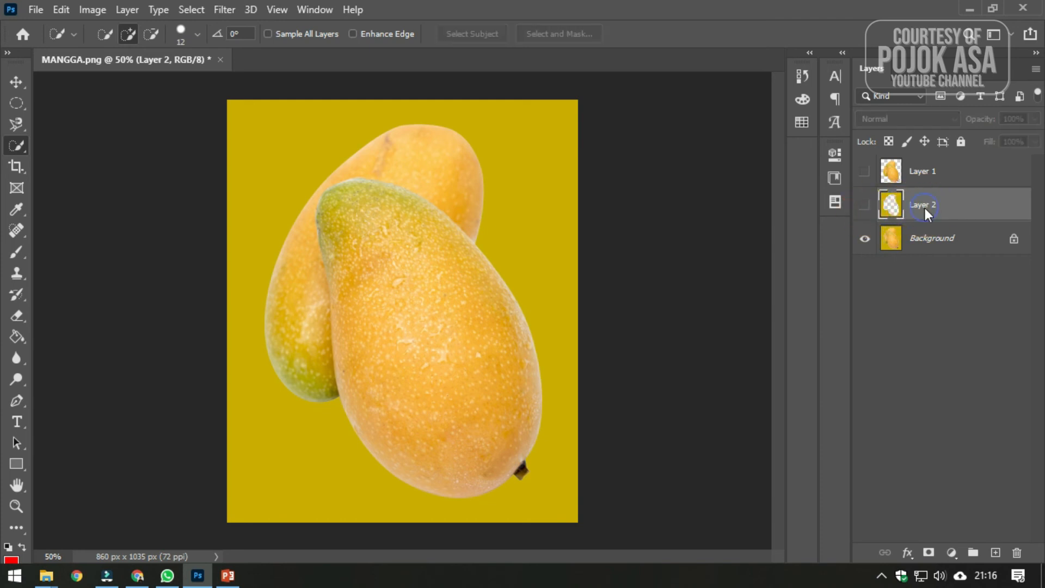
Delete Layer 2, which holds the copied yellow area.
right_click(925, 208)
left_click(759, 105)
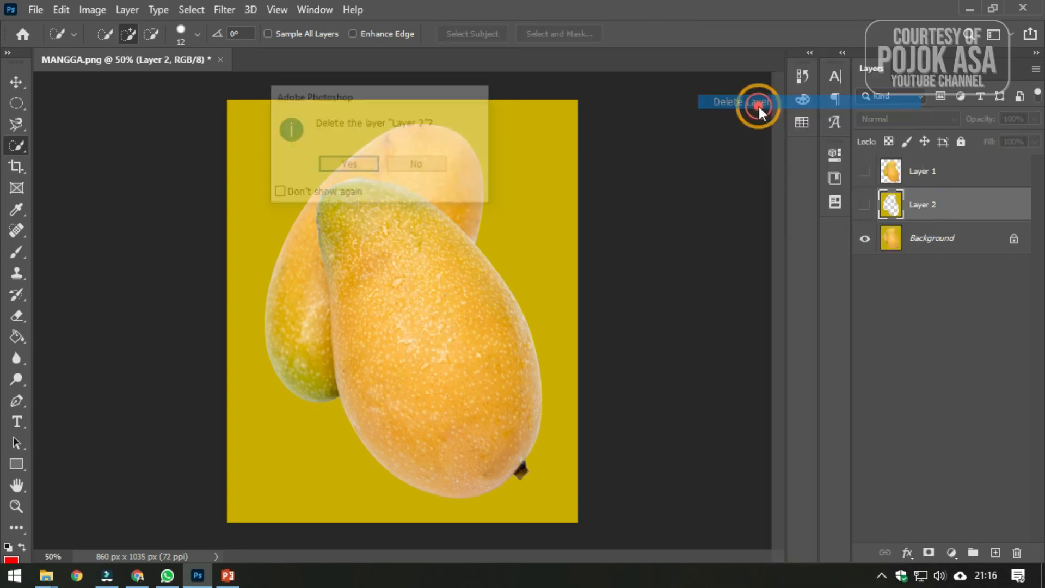
left_click(361, 162)
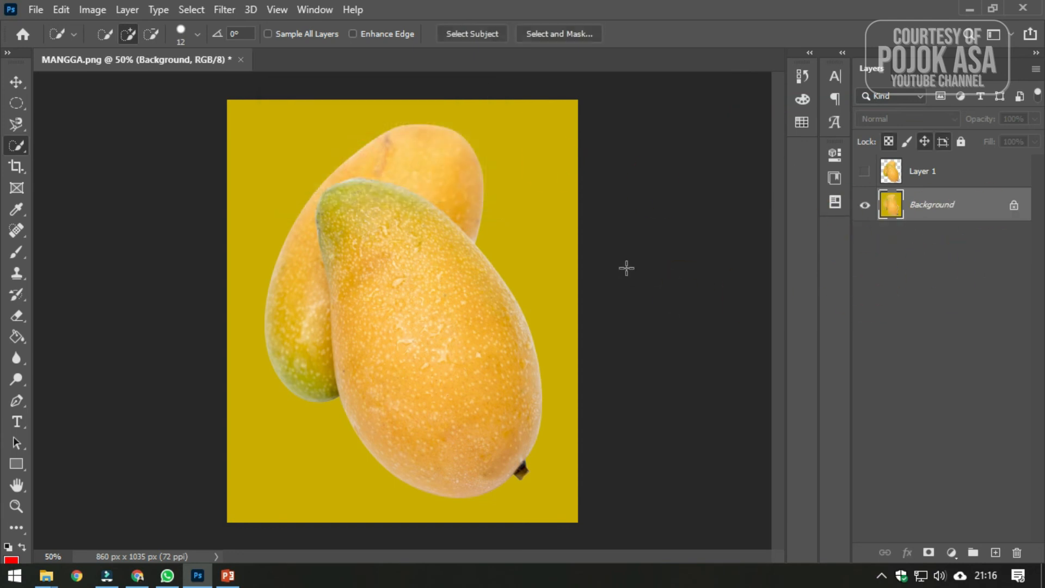
Select the yellow area around the mangoes with the Quick Selection tool and invert the selection to the mangoes.
right_click(15, 143)
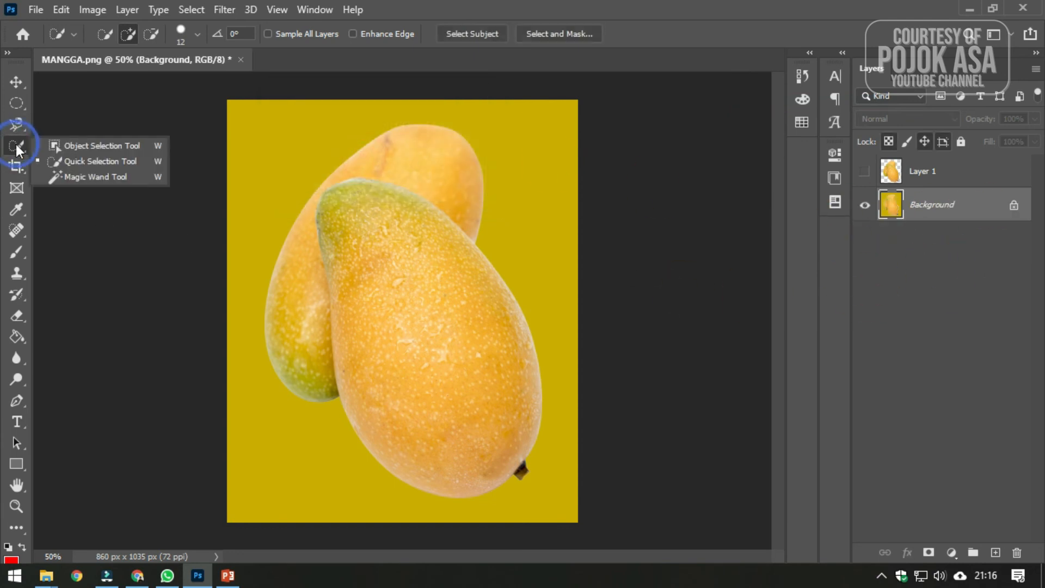
left_click(71, 161)
mouse_move(239, 133)
left_mouse_down()
mouse_move(432, 118)
mouse_move(493, 134)
mouse_move(516, 172)
mouse_move(548, 396)
mouse_move(540, 485)
mouse_move(497, 506)
mouse_move(427, 510)
mouse_move(375, 496)
mouse_move(308, 449)
left_mouse_up()
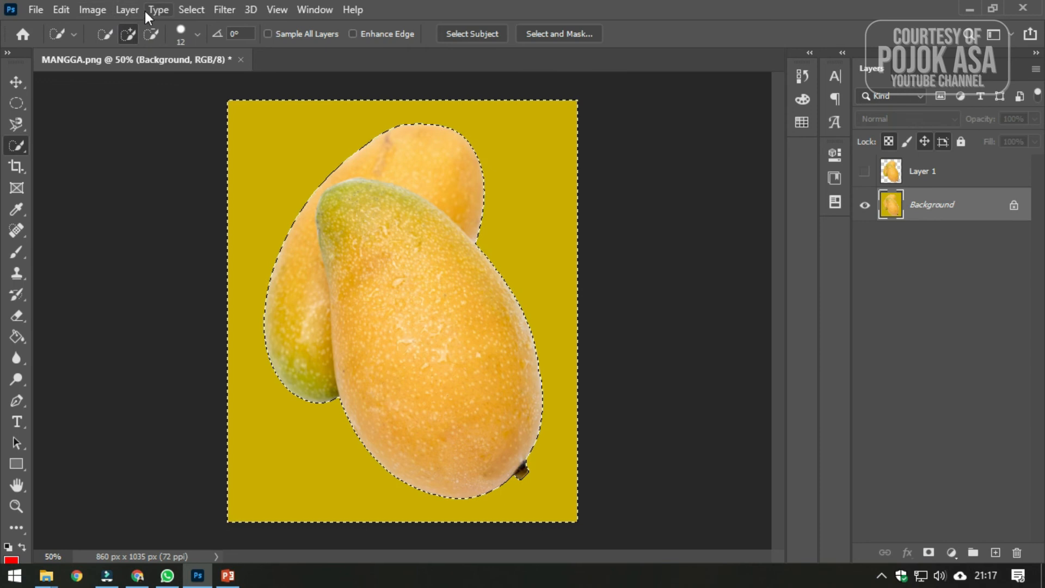
left_click(190, 10)
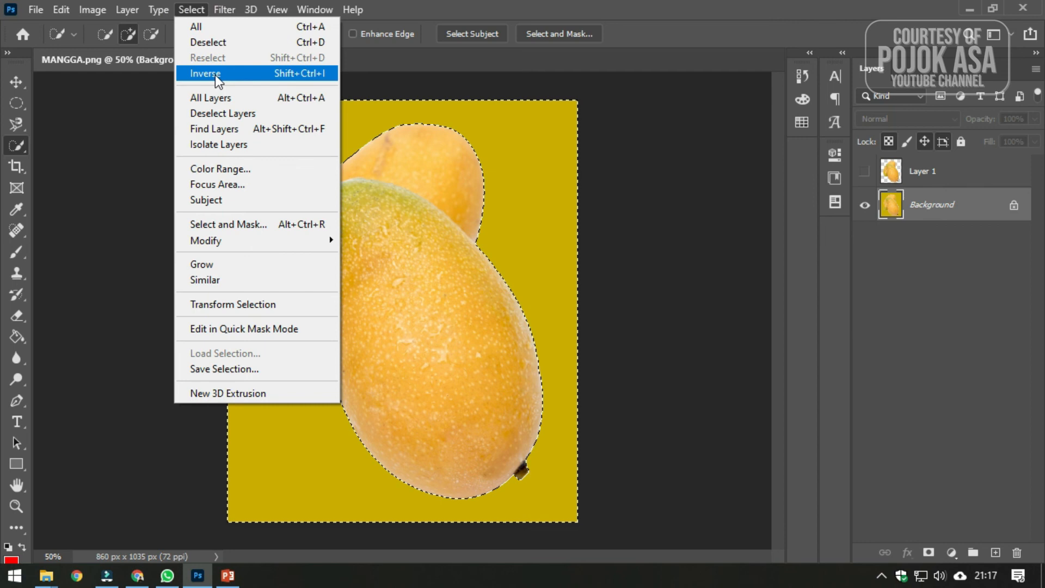
left_click(308, 73)
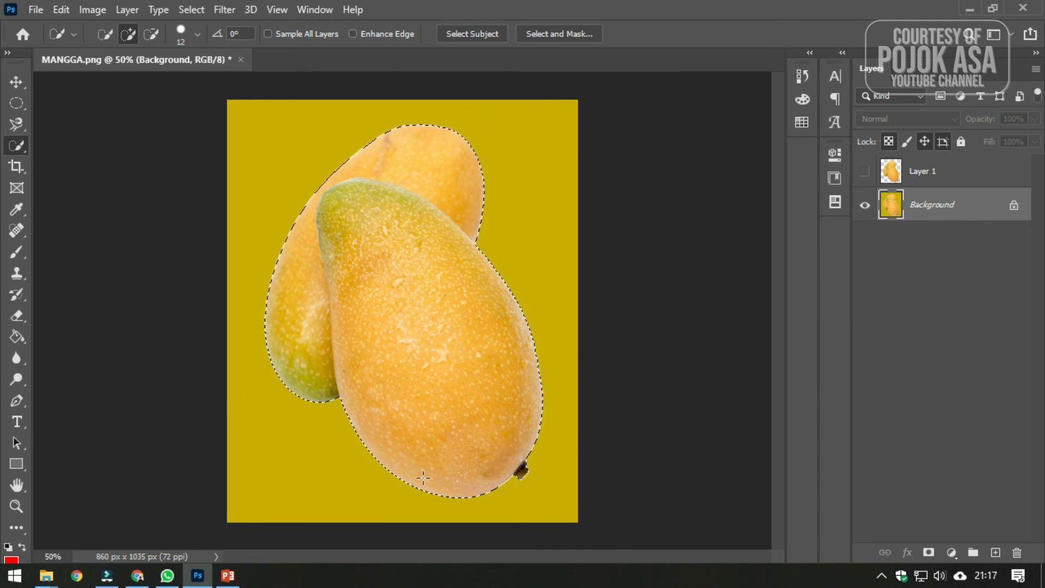
left_click(131, 9)
left_click(193, 8)
left_click(192, 8)
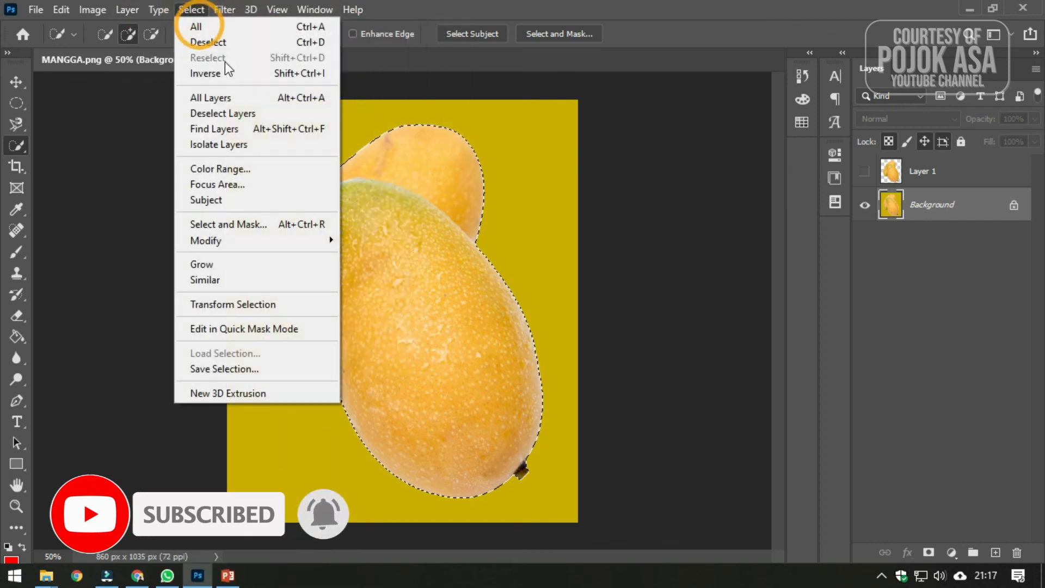
left_click(530, 3)
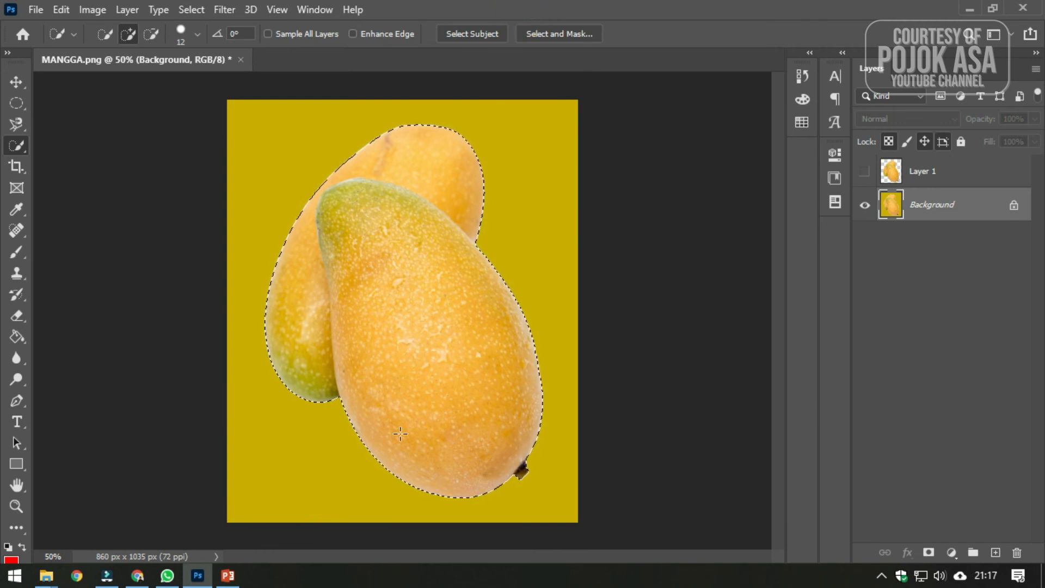
Copy the selected mangoes from the Background to a new layer and hide the Background.
key("ctrl+j")
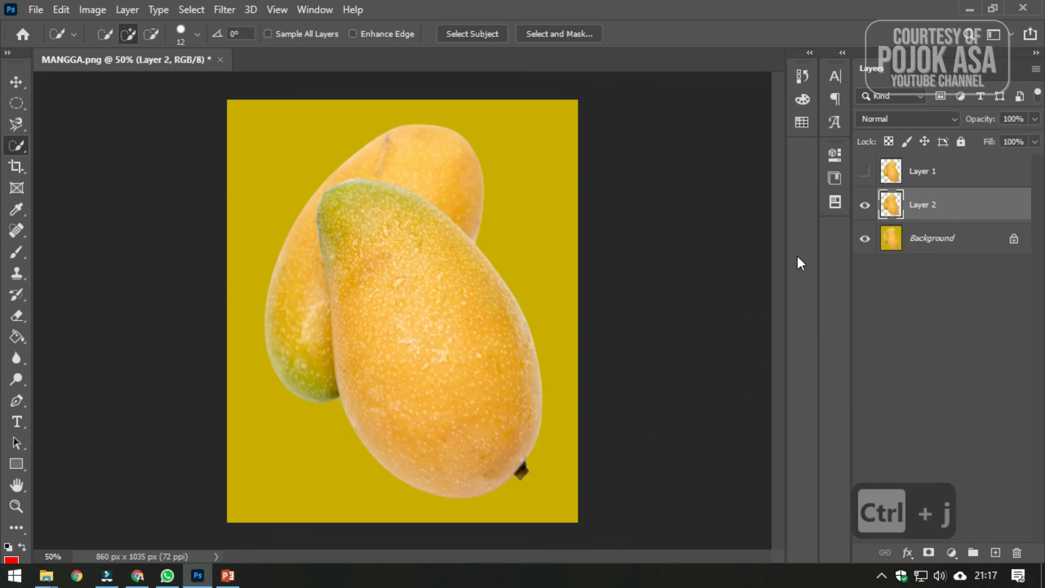
left_click(866, 238)
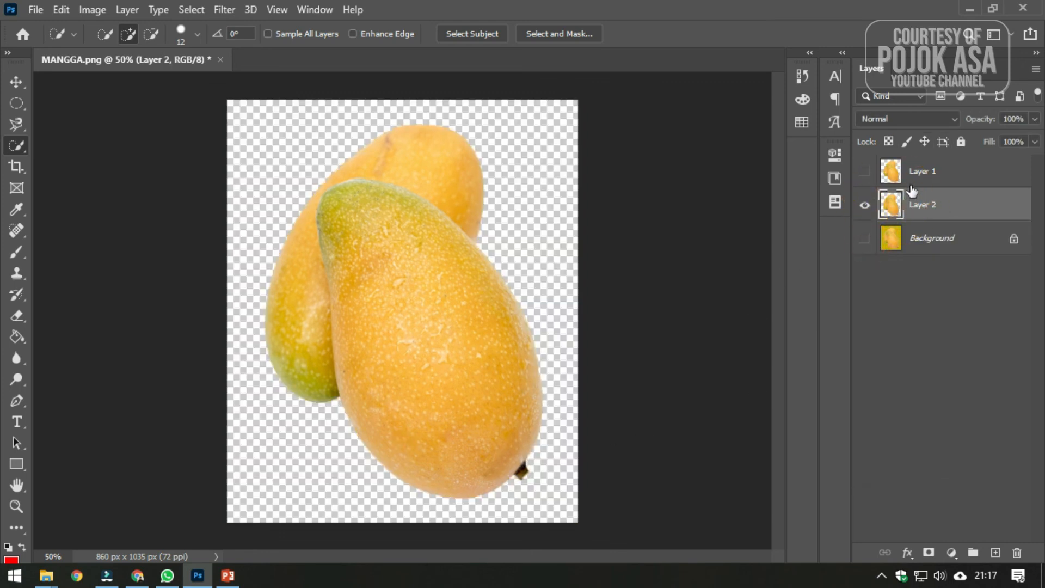
Show the Background again, hide Layer 2, and make the Background the active layer.
left_click(864, 238)
left_click(865, 205)
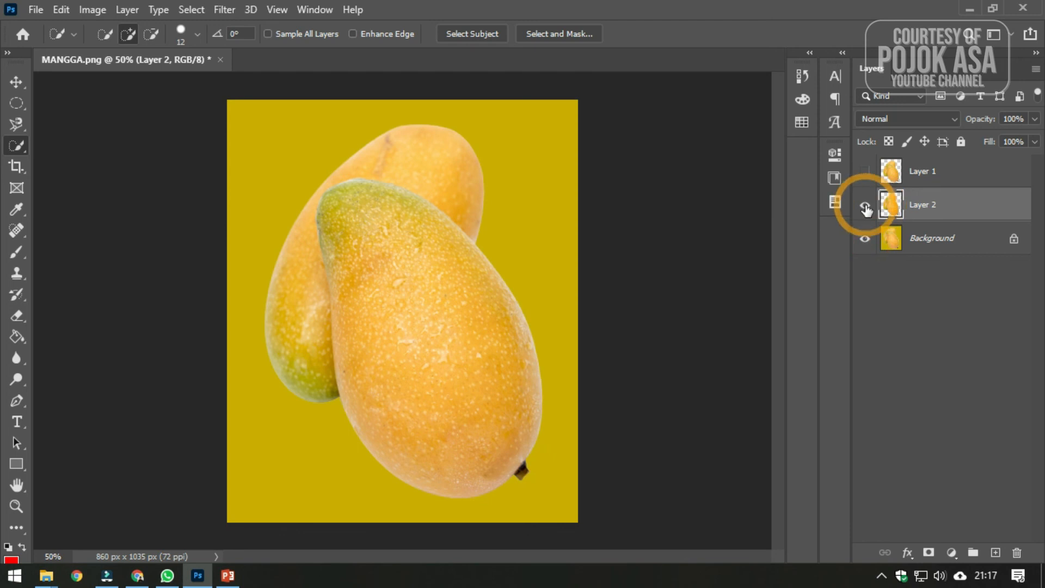
left_click(945, 238)
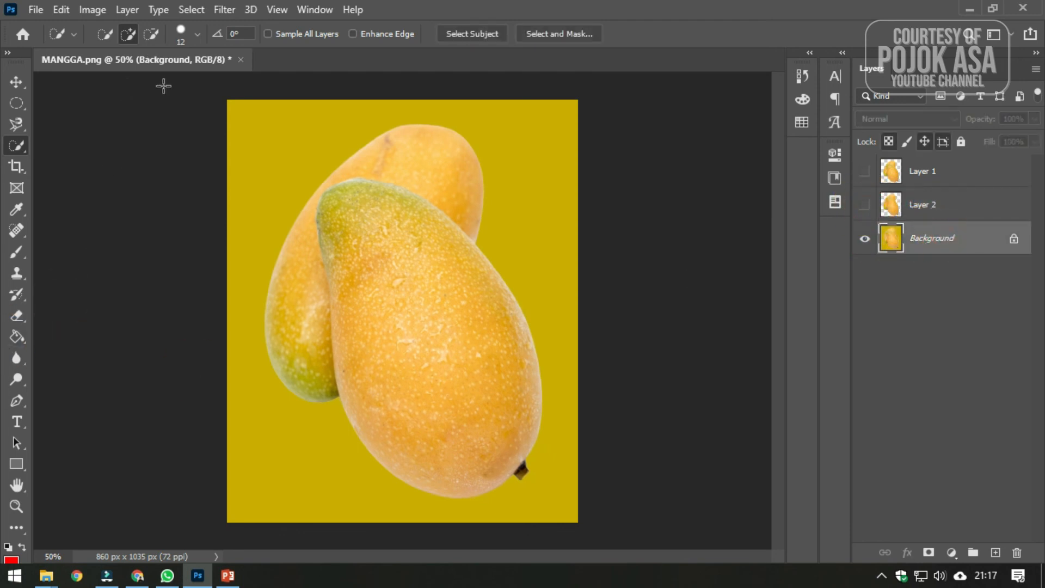
Select the yellow area around the mangoes with the Magic Wand tool and invert the selection to the mangoes.
right_click(17, 145)
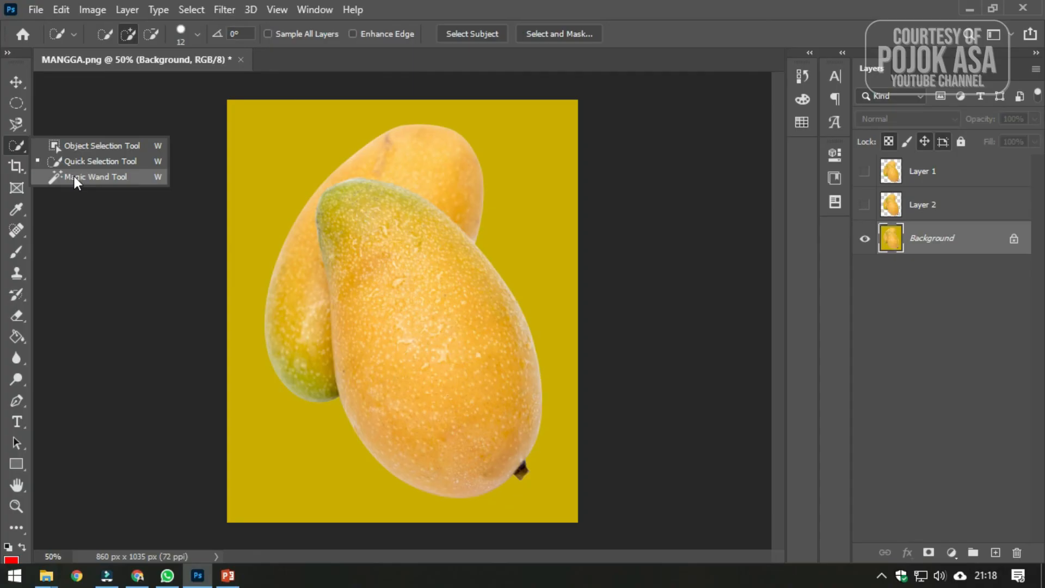
left_click(19, 148)
left_click(77, 175)
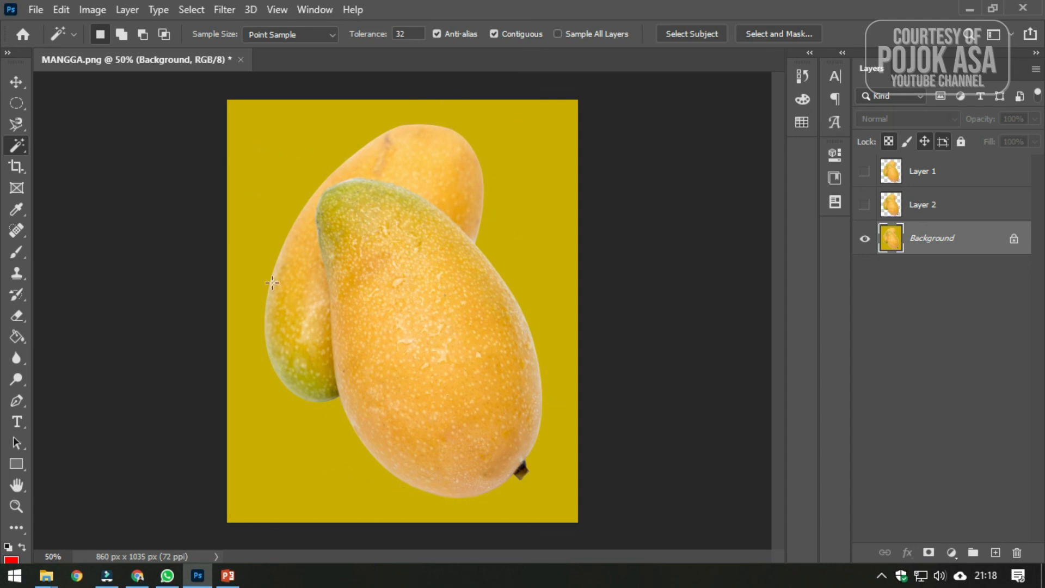
left_click(282, 158)
left_click(599, 486)
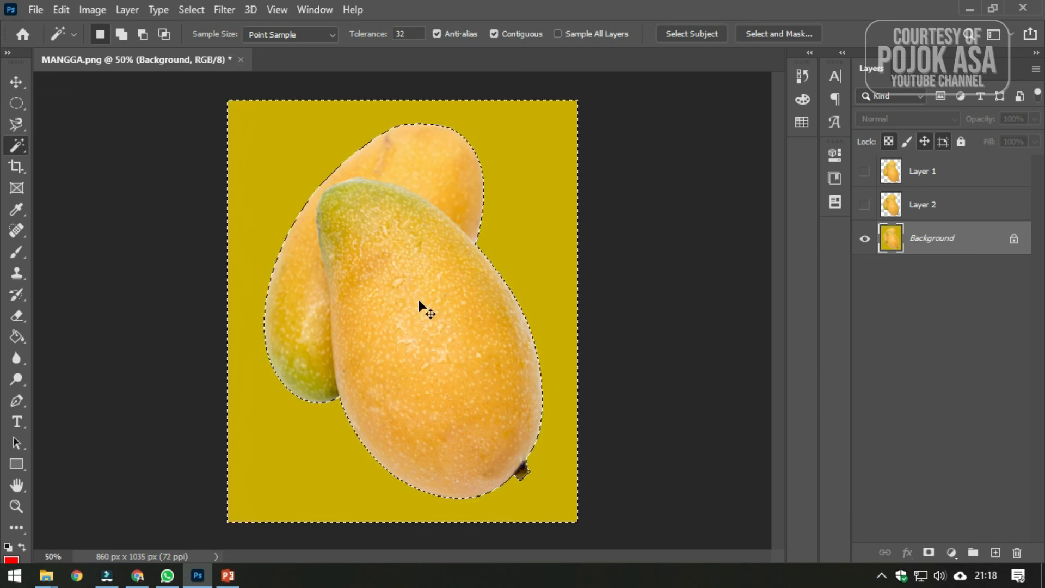
key("ctrl+shift+i")
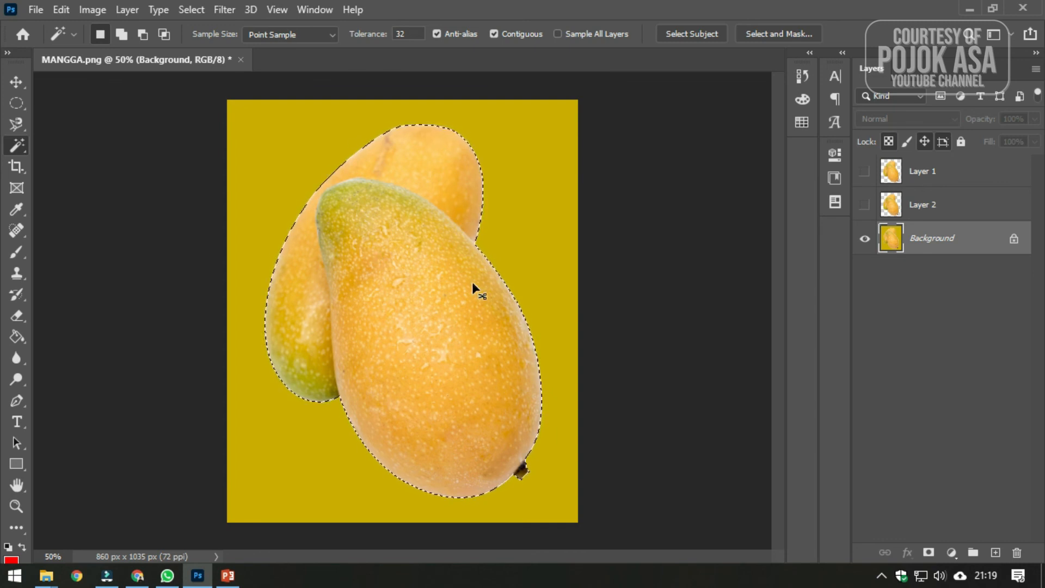
Copy the selected mangoes to a new layer, check the copy without the Background, and show the Background again.
key("ctrl+j")
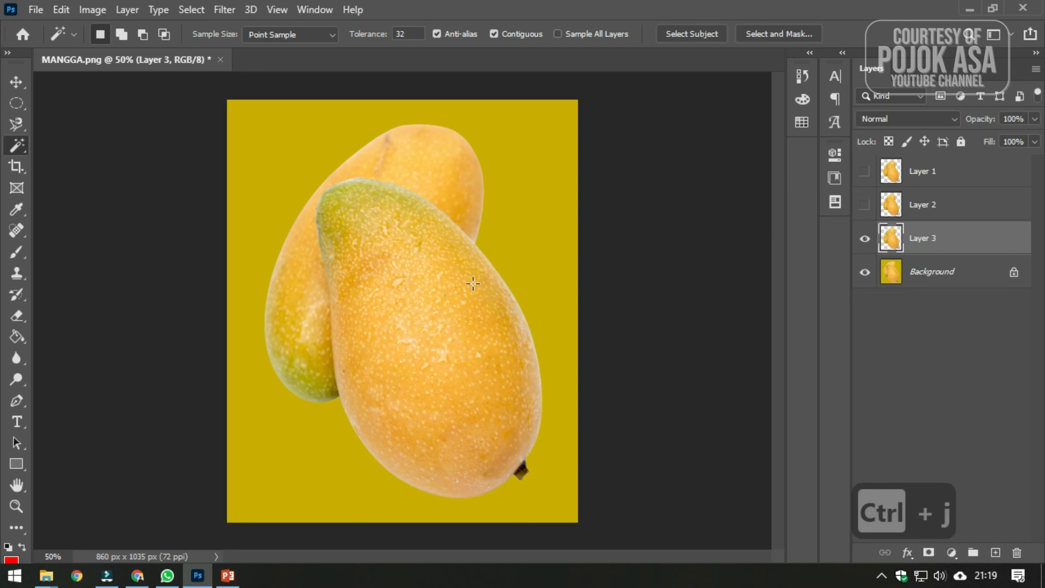
left_click(866, 272)
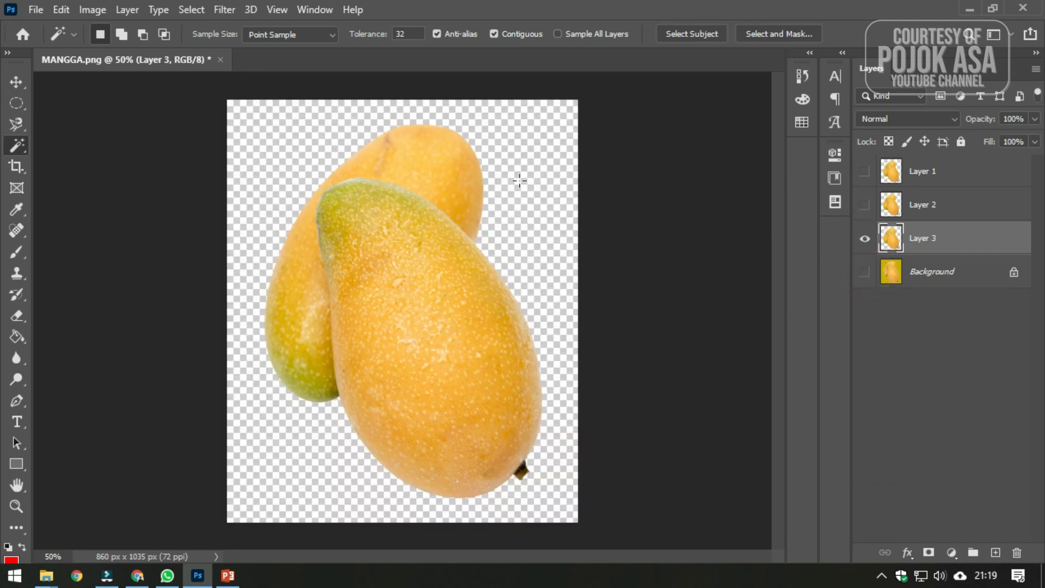
left_click(865, 272)
key("m")
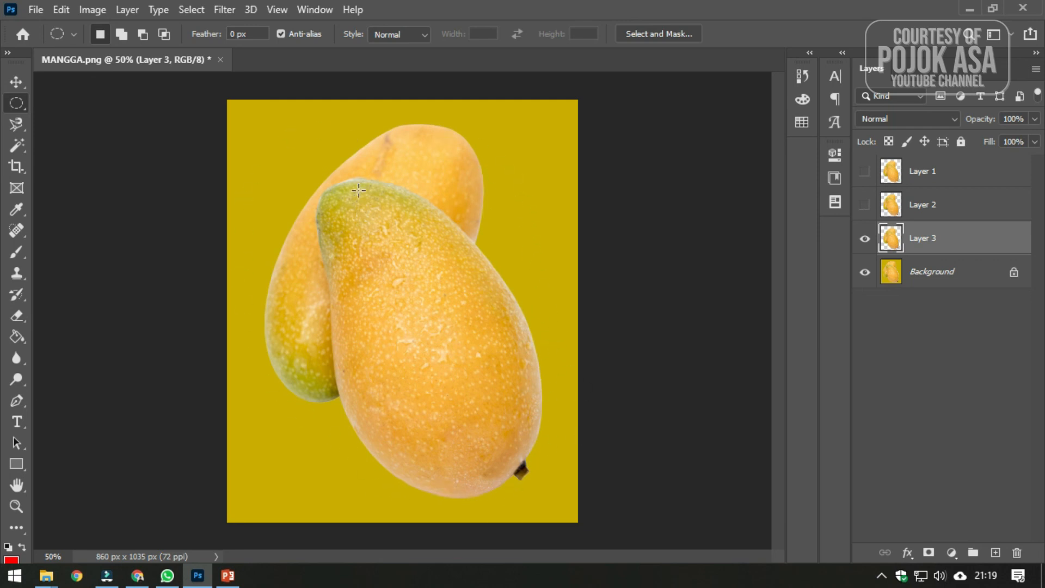
Switch to the PowerPoint presentation, review the slides on marquee, lasso, crop and healing tools, and return to Photoshop.
left_click(228, 575)
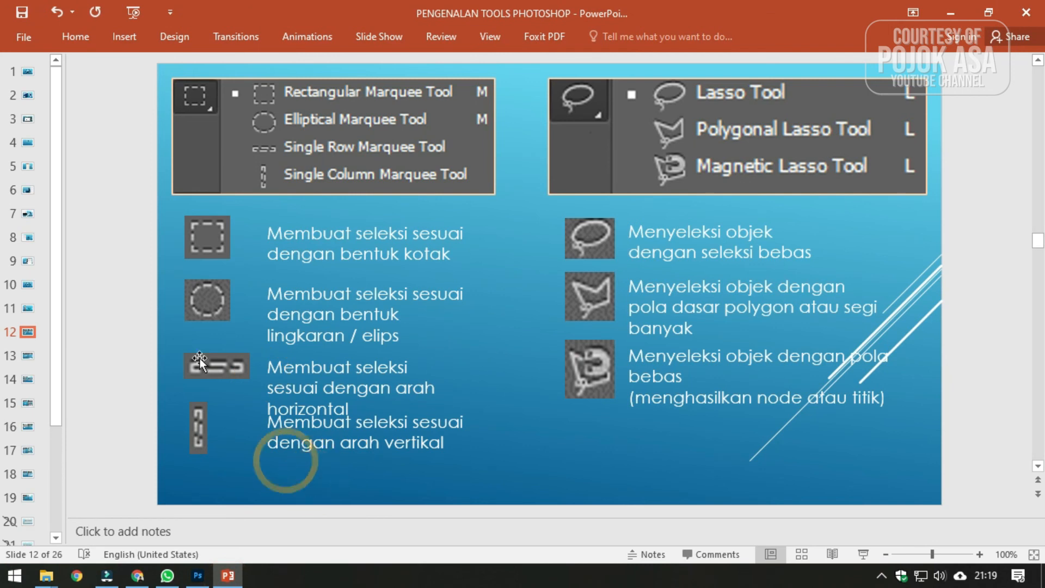
scroll(659, 309, "down", 1)
scroll(467, 283, "down", 1)
scroll(467, 283, "up", 2)
scroll(467, 283, "down", 1)
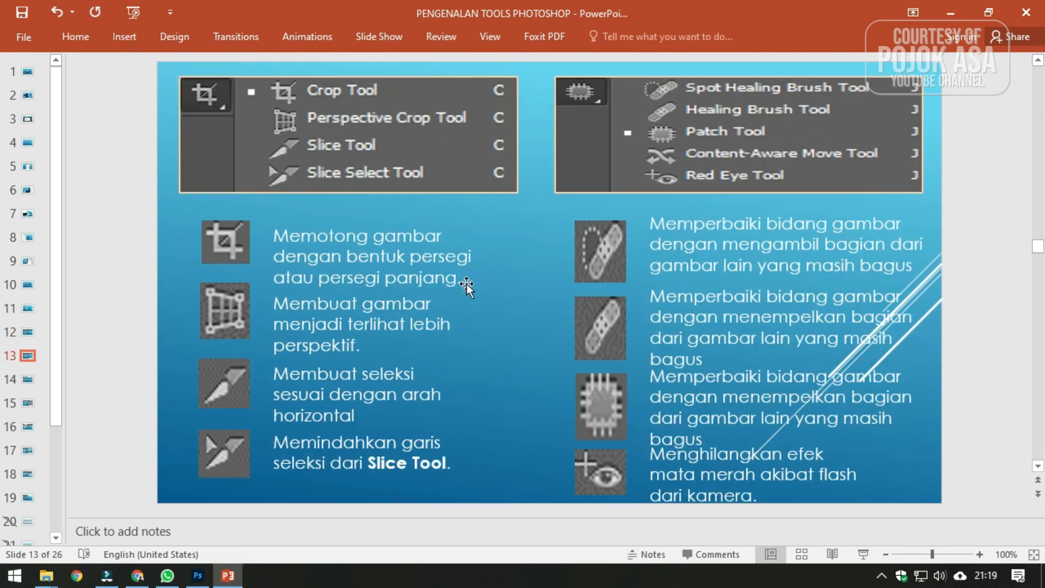
scroll(466, 284, "up", 1)
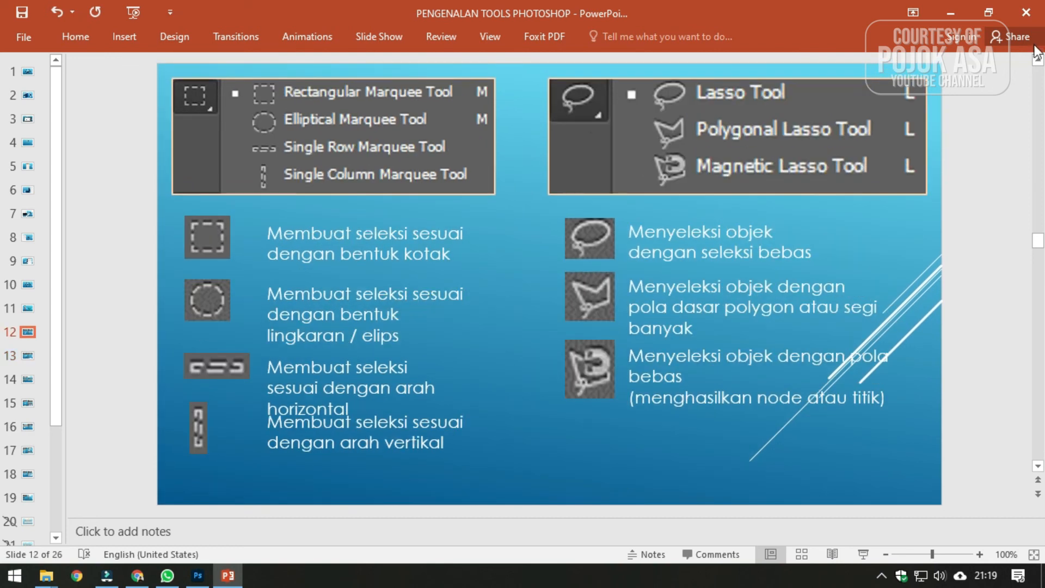
left_click(951, 13)
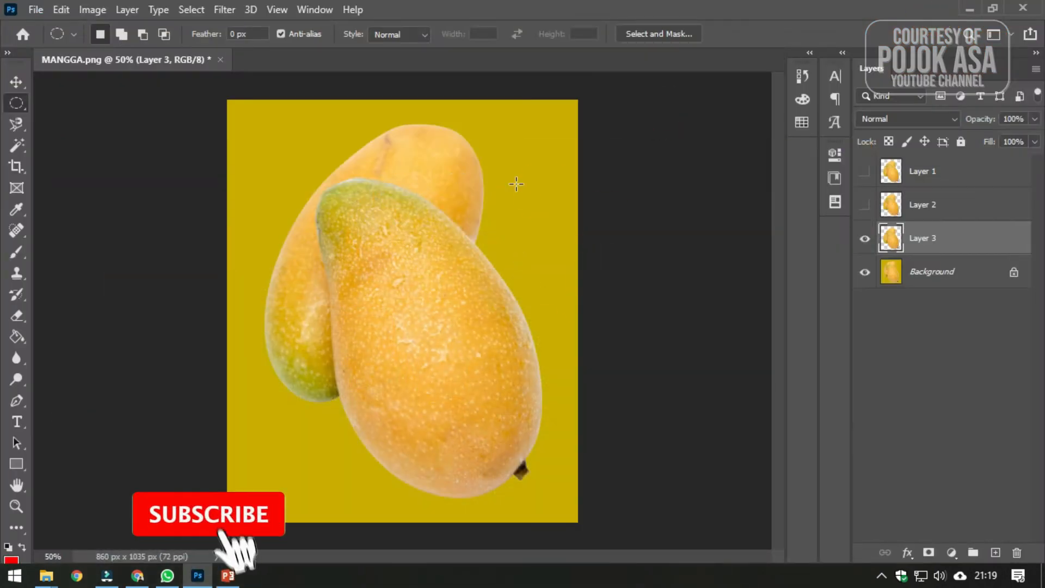